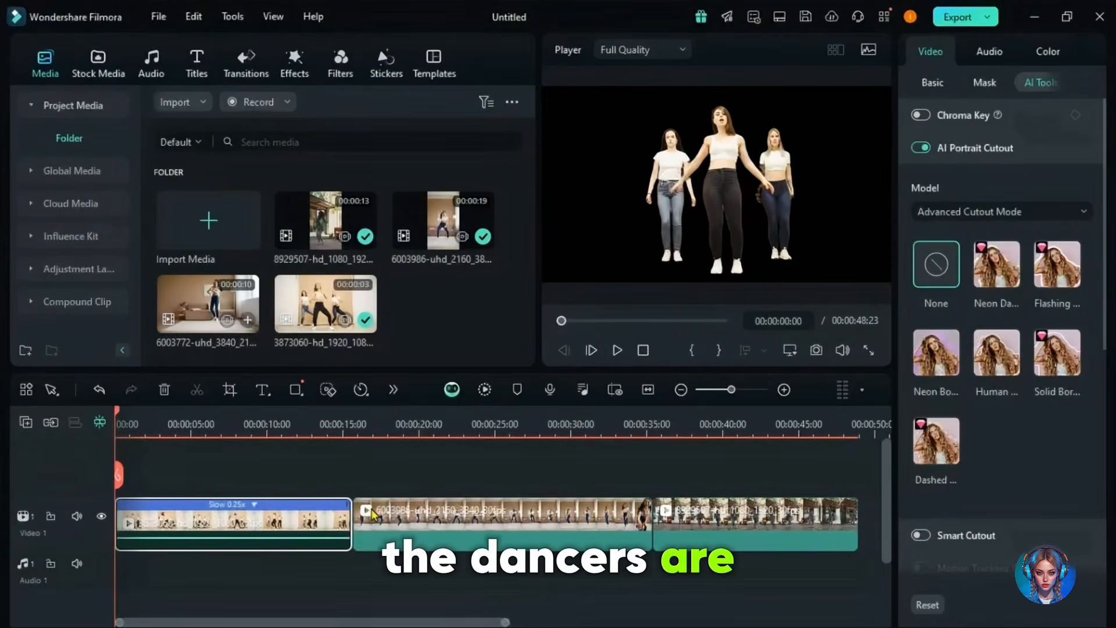
Stack the two solo-dancer clips on separate tracks above the group clip, and position one dancer on each side, enlarging the one beside the sofa clip's group
left_click_drag(372, 514, 128, 451)
left_click_drag(676, 611, 139, 500)
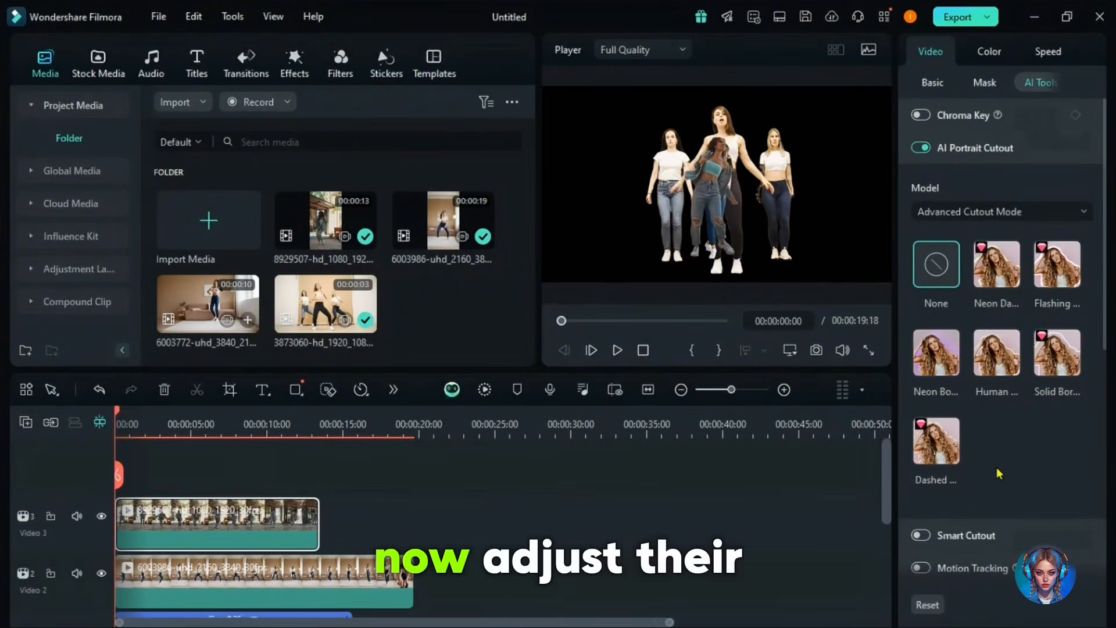
left_click_drag(709, 243, 863, 219)
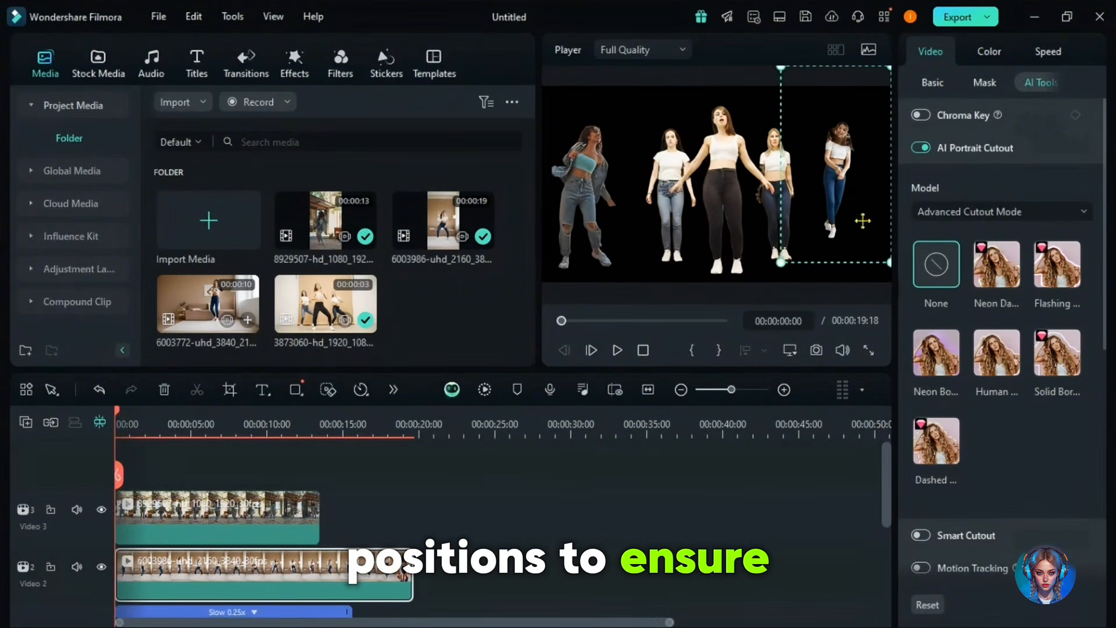
left_click_drag(781, 259, 754, 300)
left_click_drag(835, 225, 858, 222)
Trim the 6003986 clip and the slowed group clip so both end with the 8929507 clip at 00:00:13:13
scroll(891, 506, "down", 2)
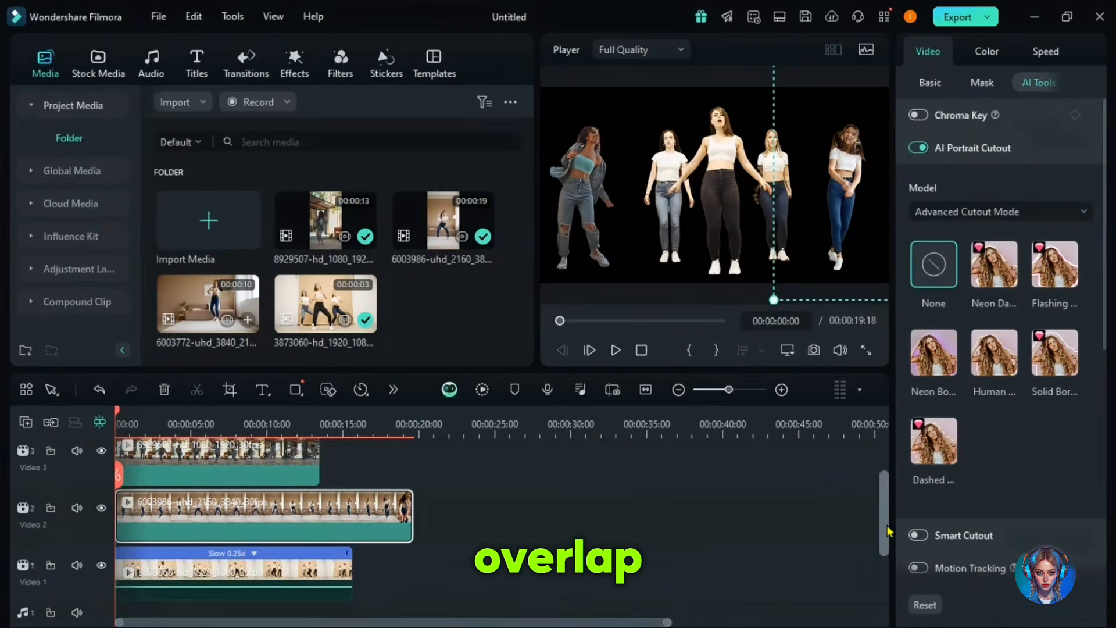
left_click_drag(412, 517, 318, 517)
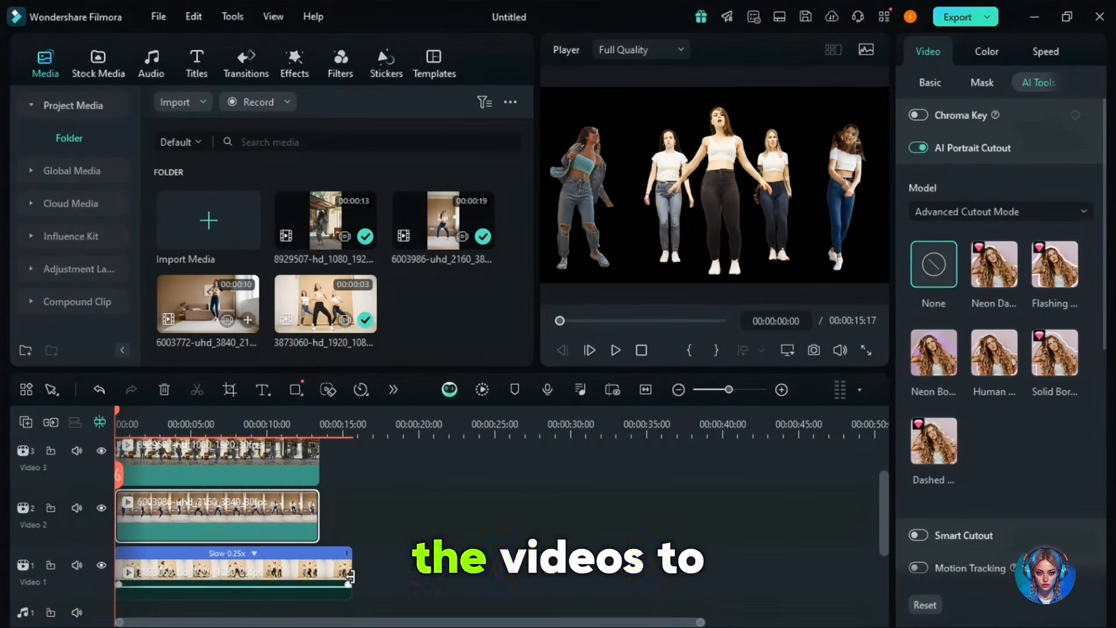
left_click_drag(351, 577, 320, 578)
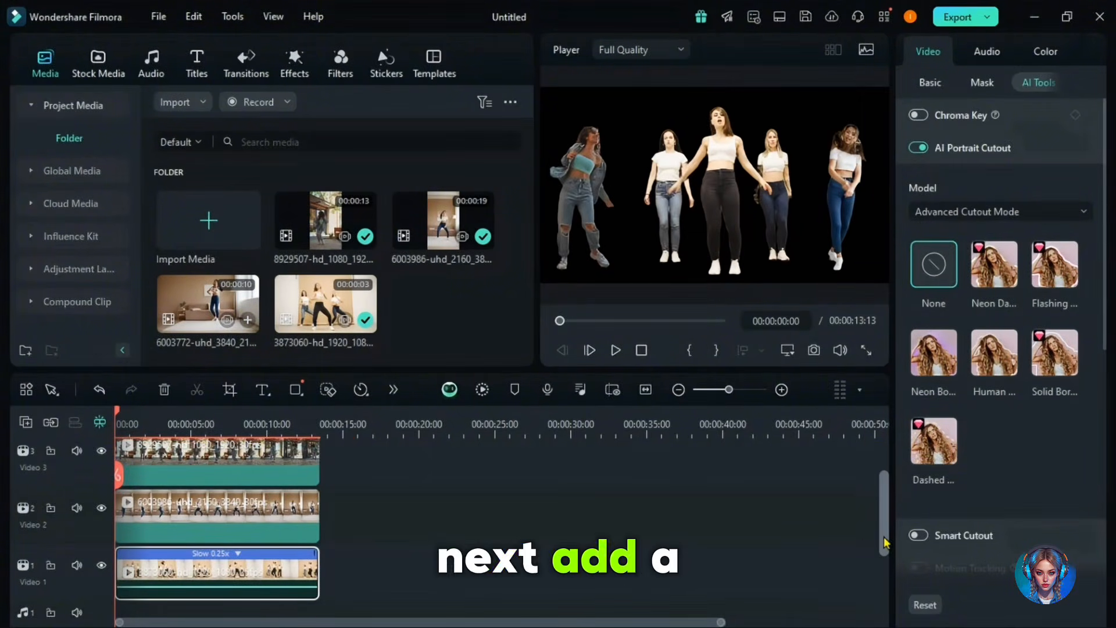
Search the stock media for "neon bg" and place the "Fly through symmetri..." clip on a track beneath all the dancers
scroll(885, 542, "up", 3)
left_click(96, 63)
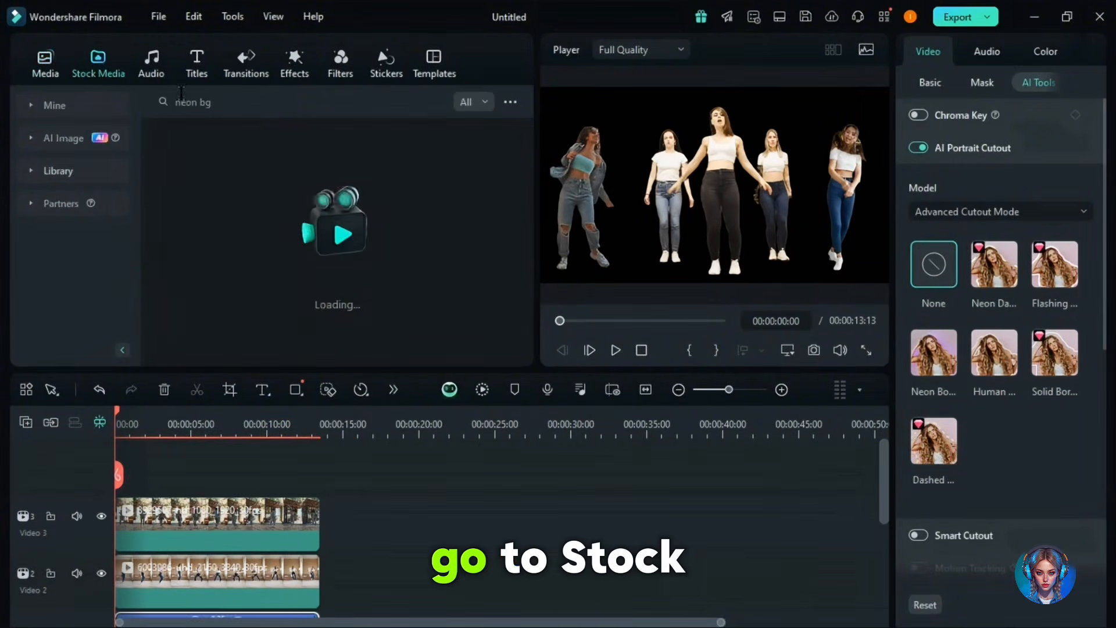
left_click(251, 101)
type("neon bg")
key("Return")
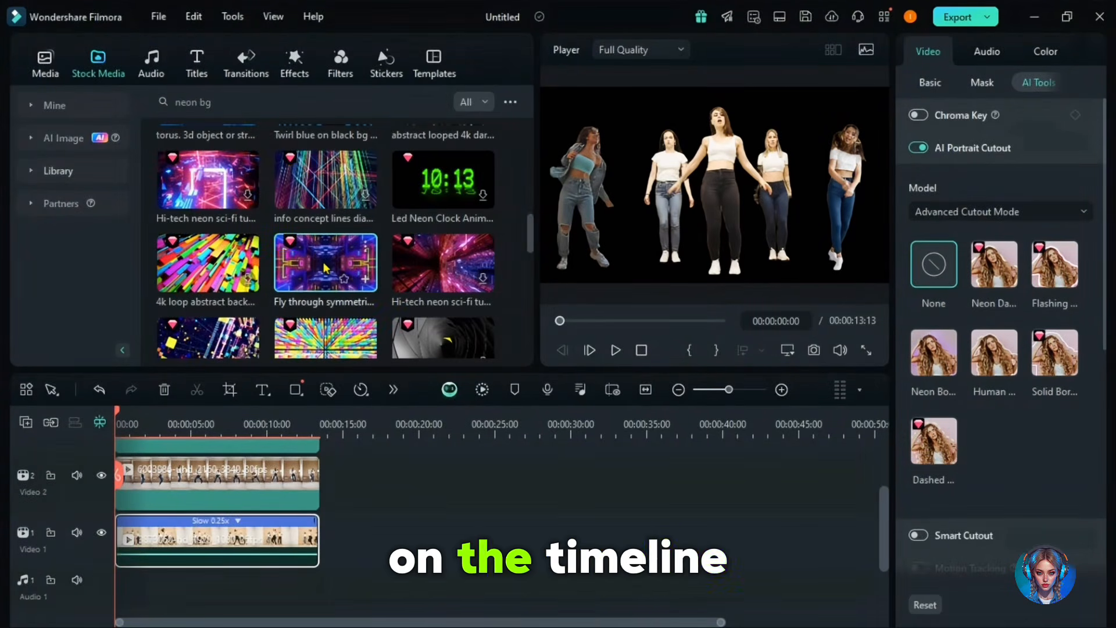
left_click_drag(349, 403, 196, 625)
left_click_drag(197, 625, 203, 625)
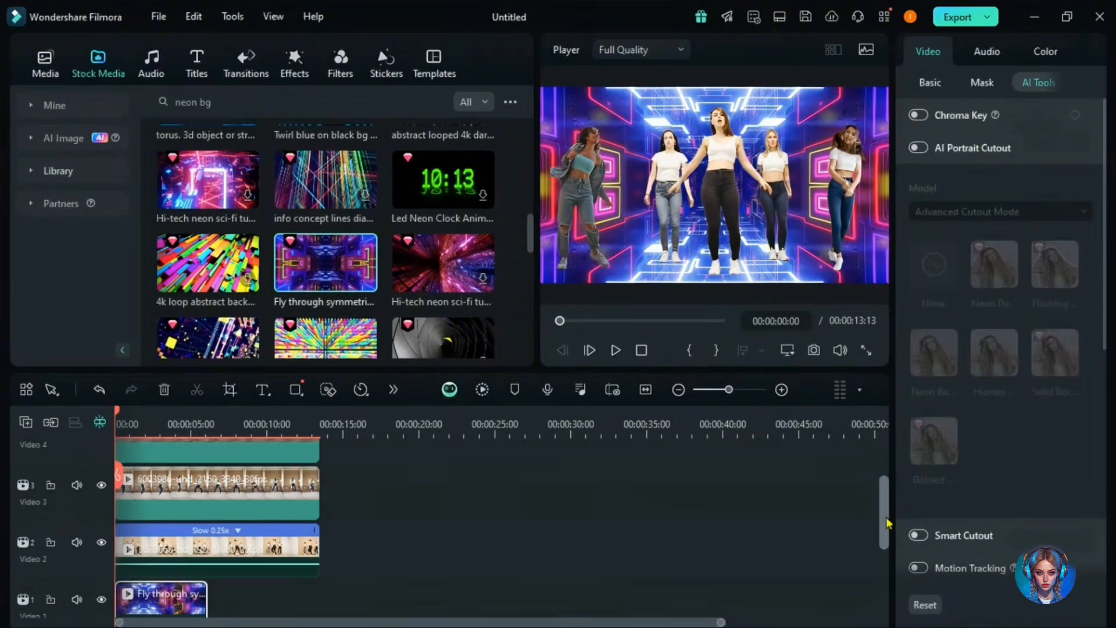
Copy the neon background clip, paste it at 00:00:06:04, and slow the copy to 0.50x to cover the remaining video
left_click_drag(888, 523, 888, 540)
right_click(166, 573)
left_click(197, 36)
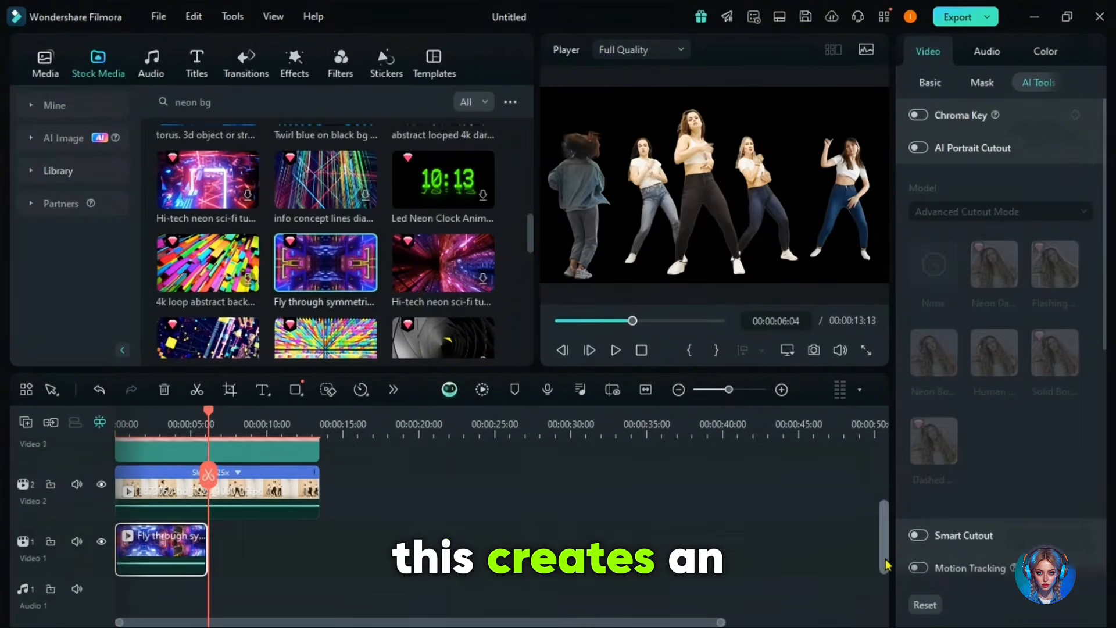
left_click_drag(887, 564, 886, 543)
key("ctrl+v")
right_click(259, 586)
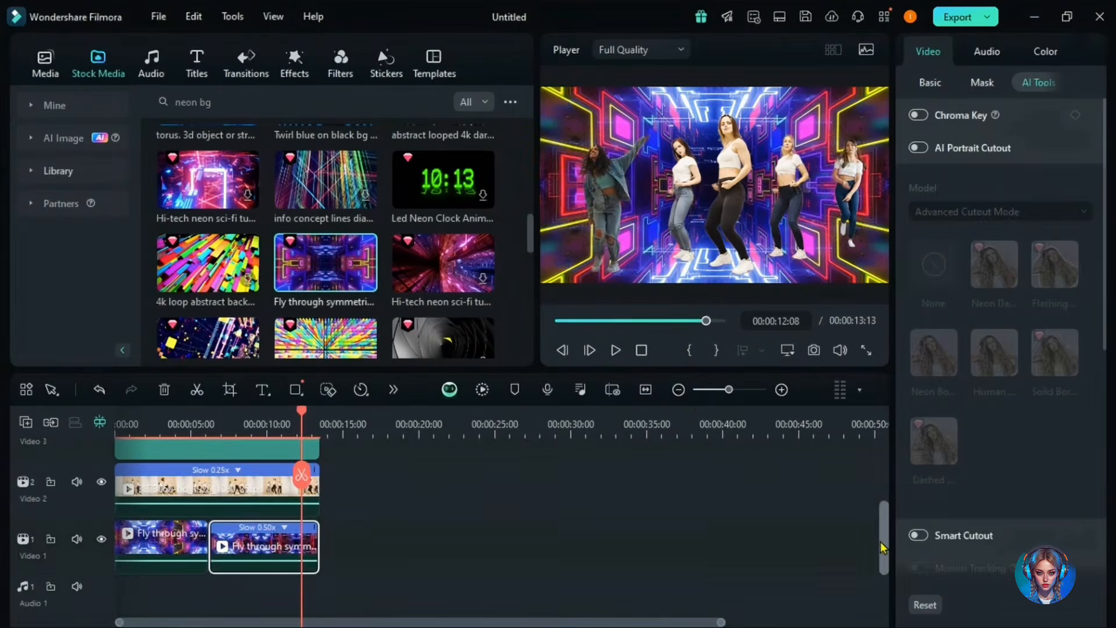
Return the playhead to the start and move both solo dancers inward, closer to the group
left_click_drag(881, 543, 882, 489)
left_click_drag(302, 414, 118, 526)
left_click_drag(848, 187, 824, 189)
left_click_drag(576, 191, 611, 195)
left_click_drag(827, 190, 826, 190)
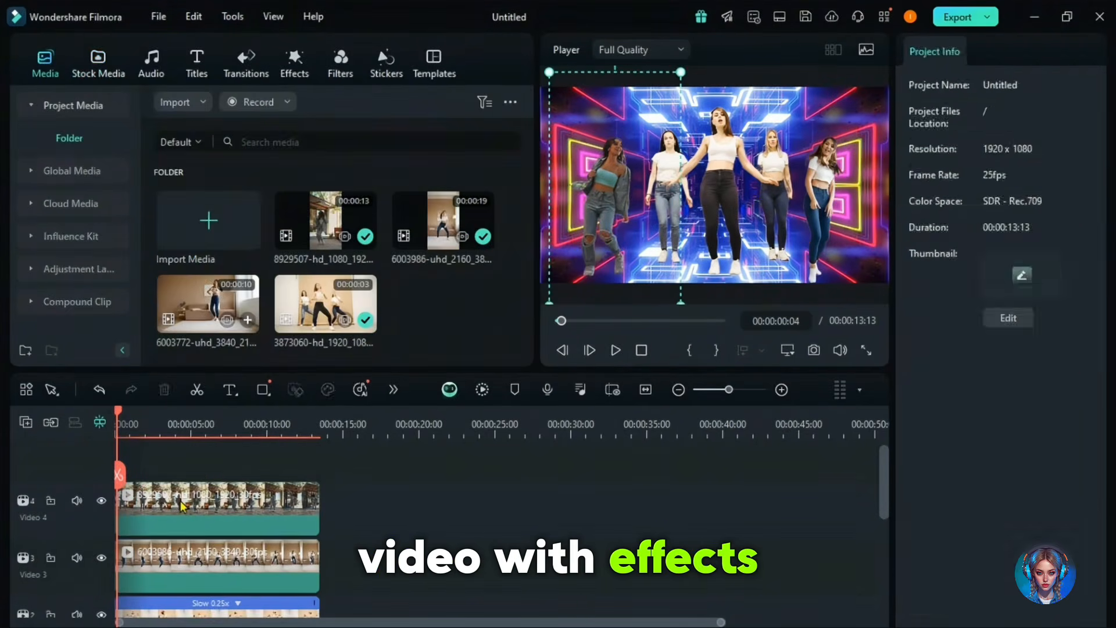
Apply the Flashing outline of AI Portrait Cutout to the solo dancer on the left of the scene
left_click(605, 192)
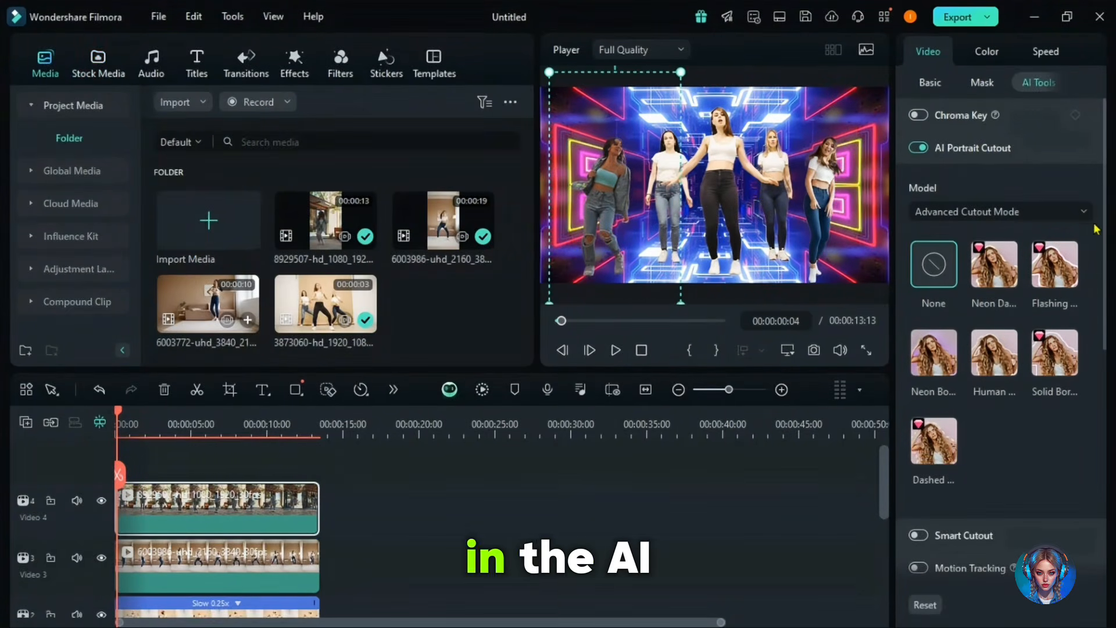
scroll(1106, 271, "down", 1)
scroll(1106, 271, "down", 1)
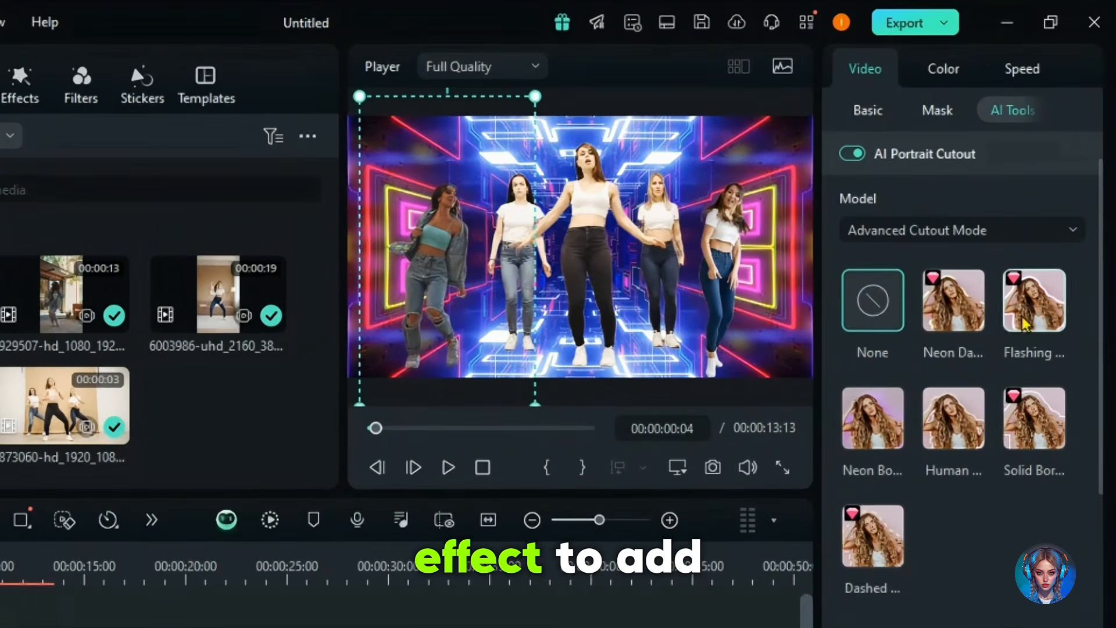
left_click(1029, 306)
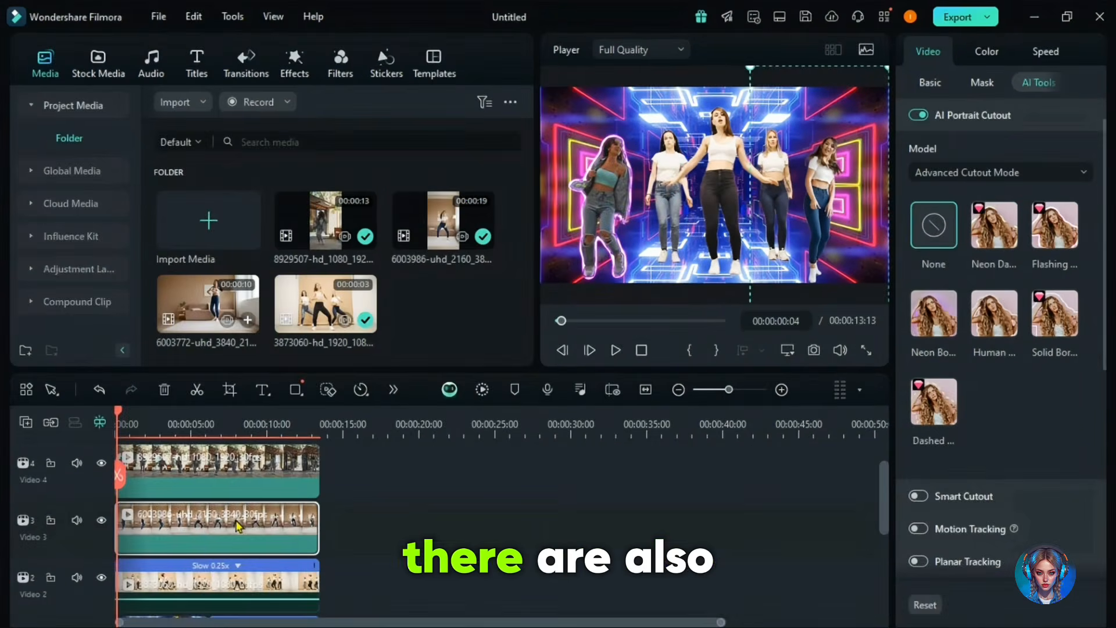
Outline the right solo dancer with the Flashing cutout style at radius 1.97, and the group with the Neon Da... style at radius 1.80
left_click(1055, 227)
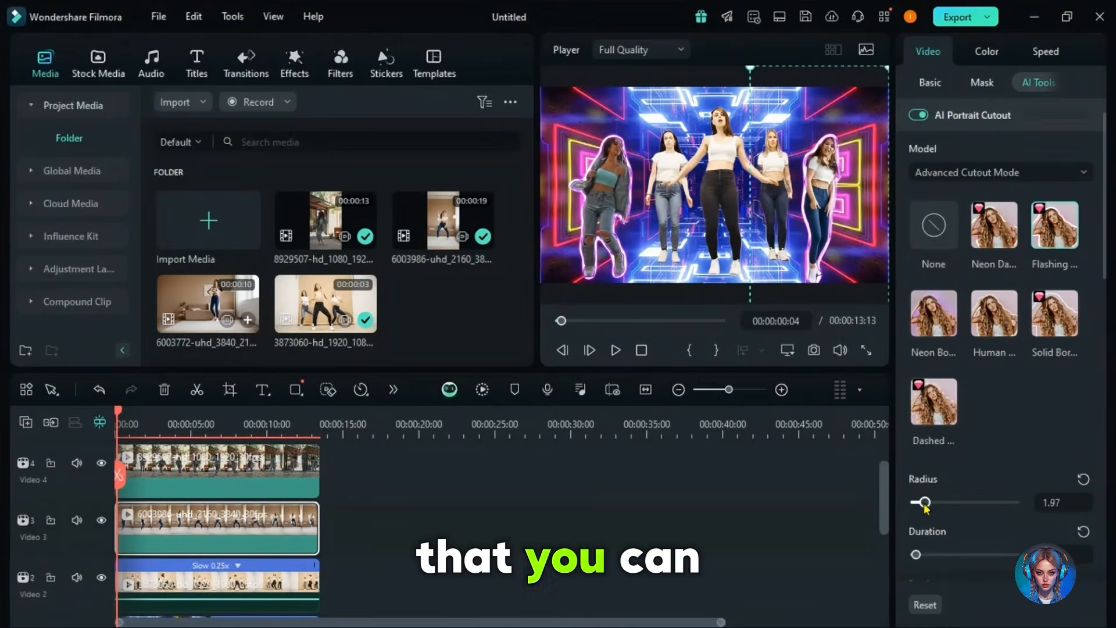
left_click_drag(924, 503, 932, 502)
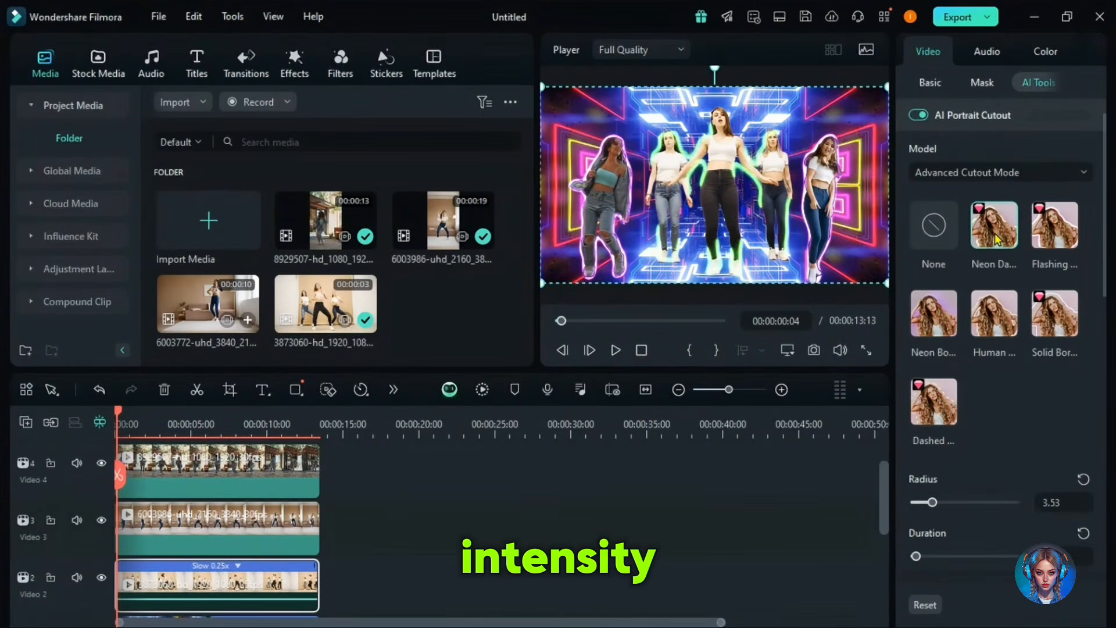
left_click_drag(932, 503, 923, 503)
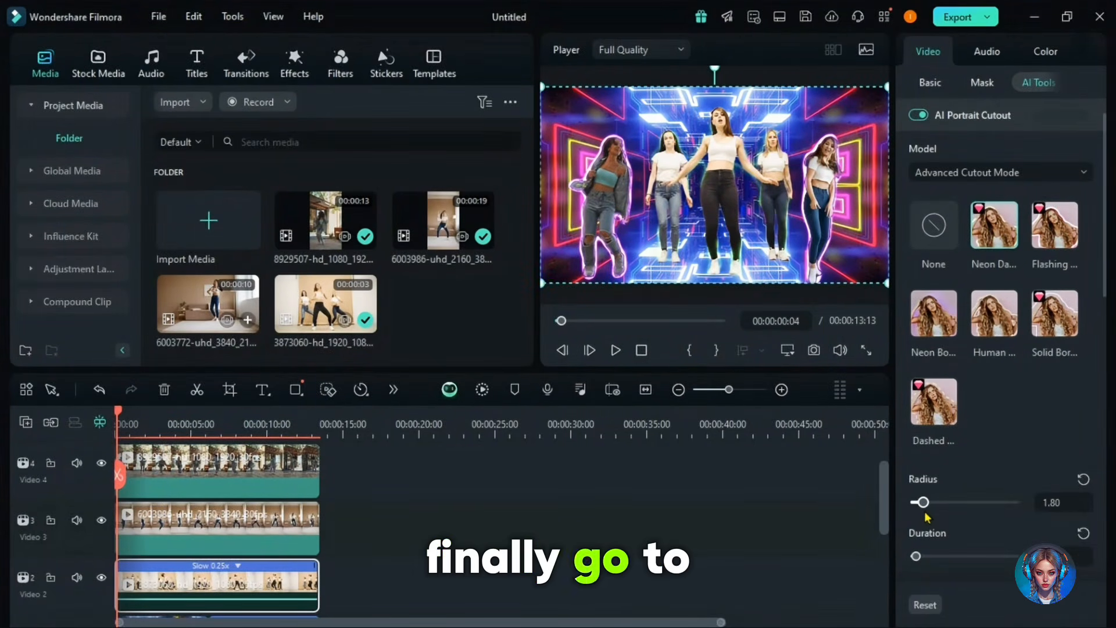
Find the Anime Overlay 2 effect, lay it above all clips for the full video length, and lower its opacity
left_click(98, 64)
left_click(295, 64)
left_click(162, 96)
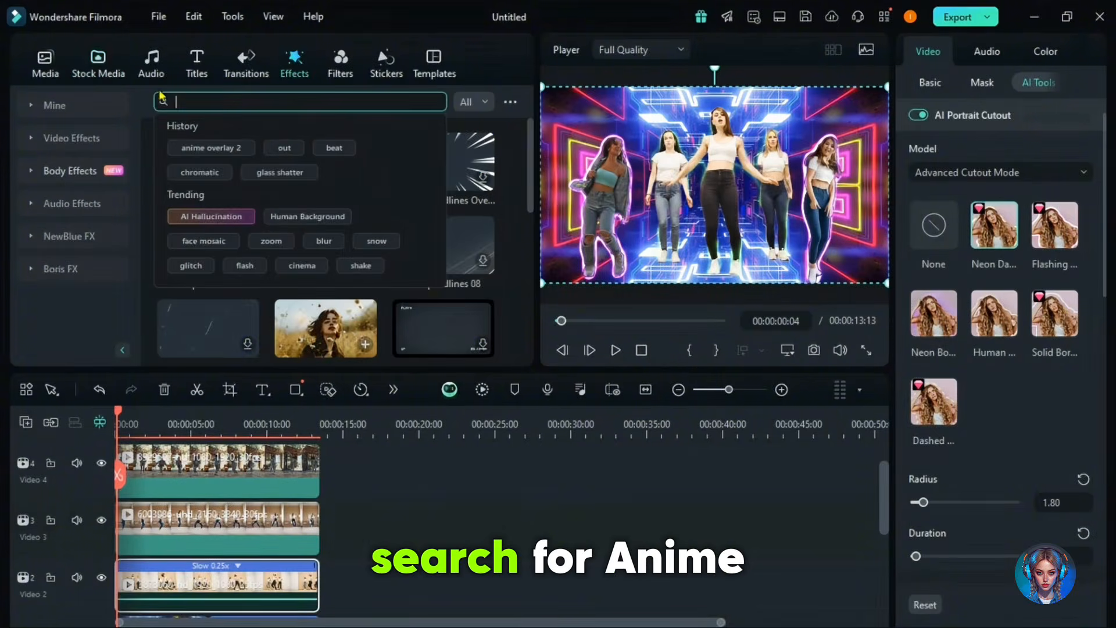
left_click(203, 148)
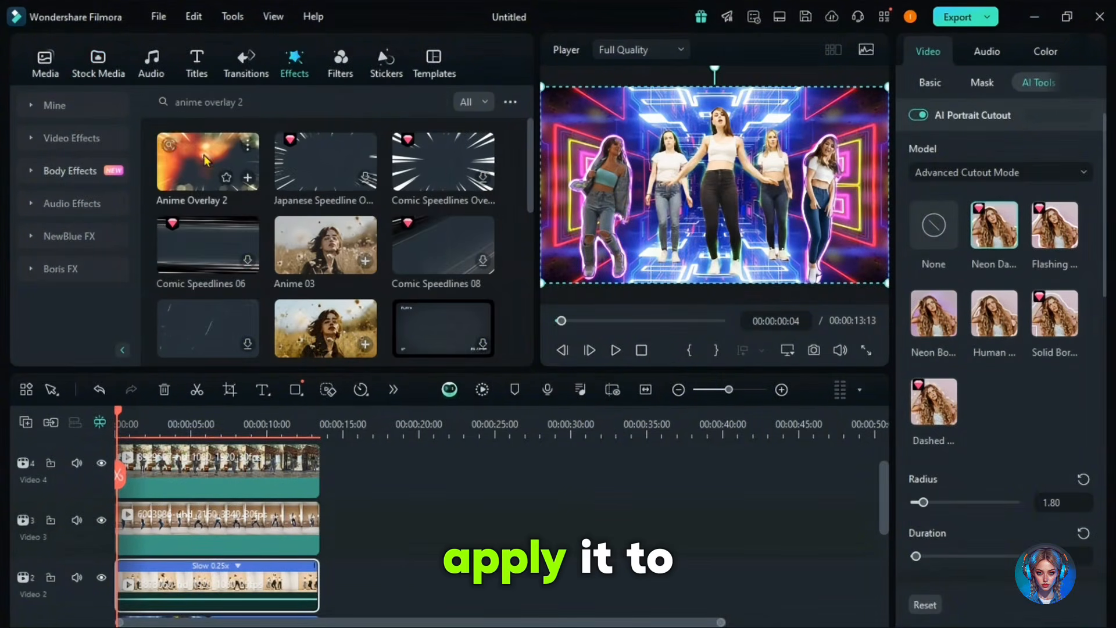
left_click_drag(204, 155, 319, 514)
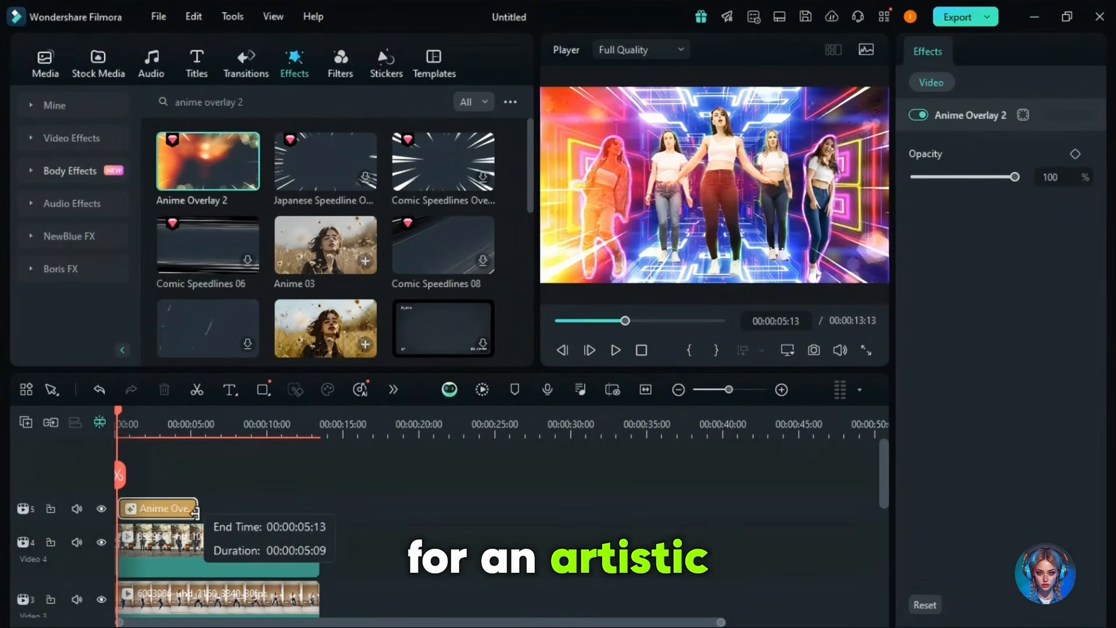
left_click_drag(1015, 177, 950, 178)
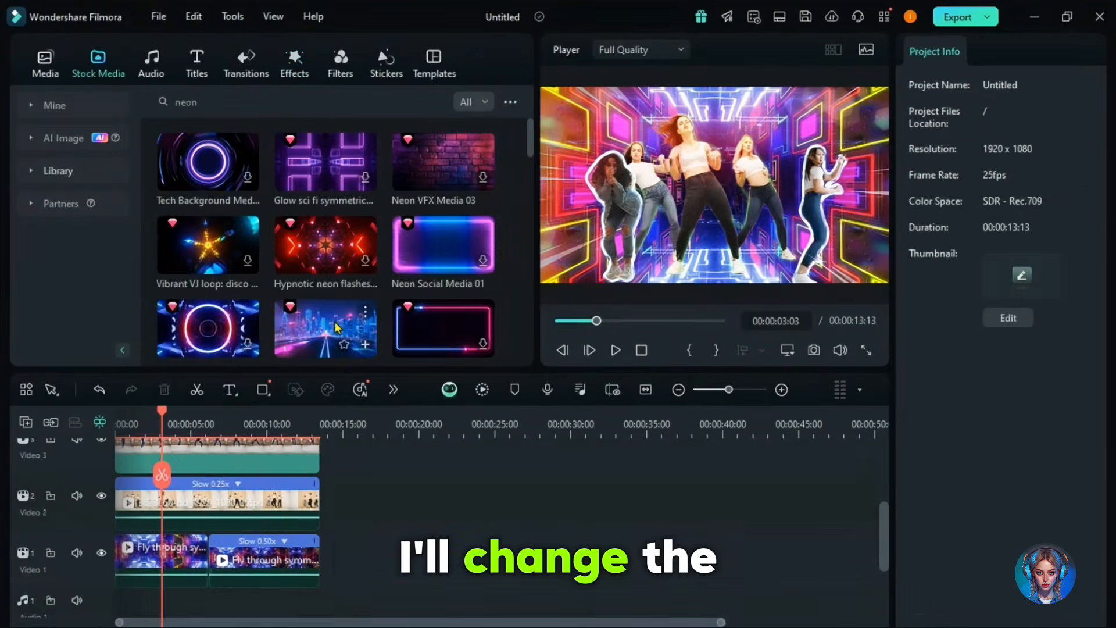
Replace the neon tunnel background with the neon city road clip from the "neon" stock media results
left_click_drag(332, 322, 190, 546)
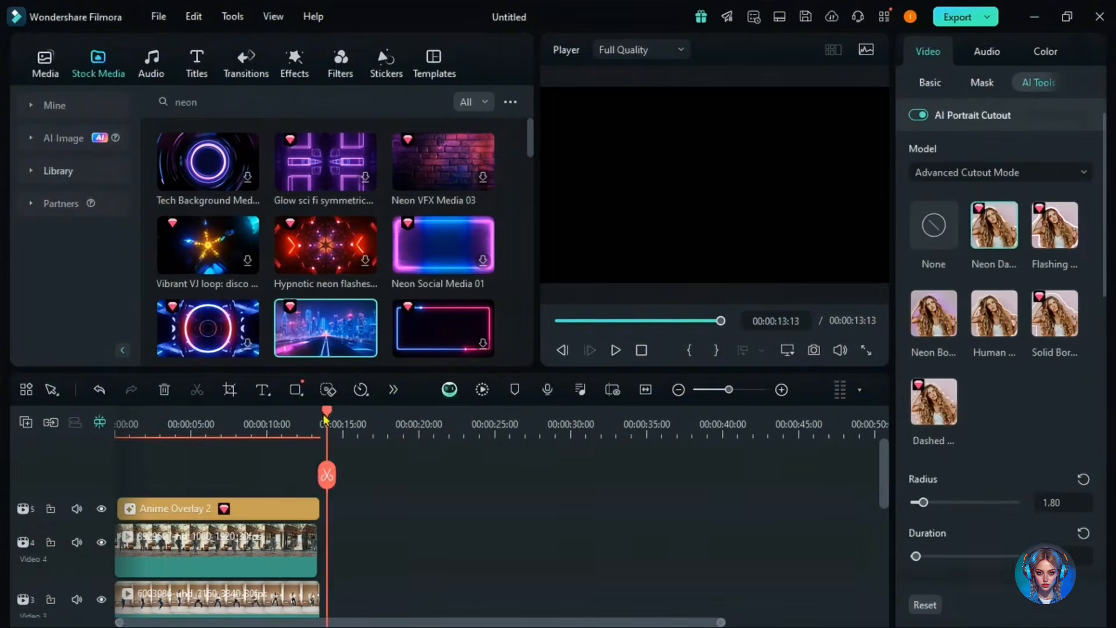
left_click(174, 439)
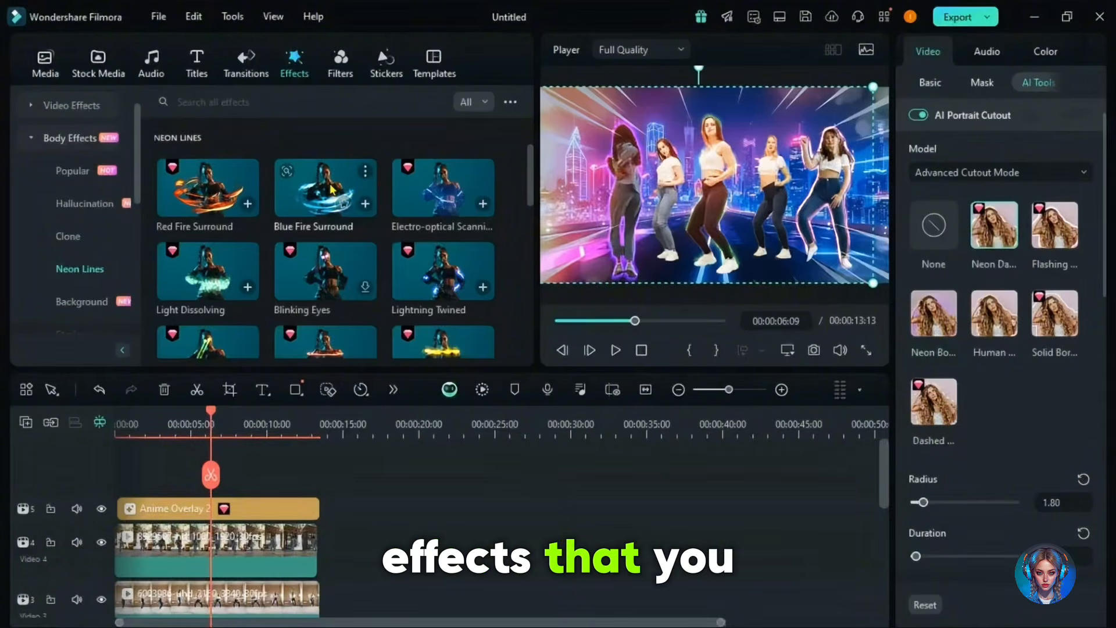
Apply the Blue Fire Surround neon body effect to the group-dancer clip and check it at 00:00:03:20
left_click_drag(362, 564, 199, 578)
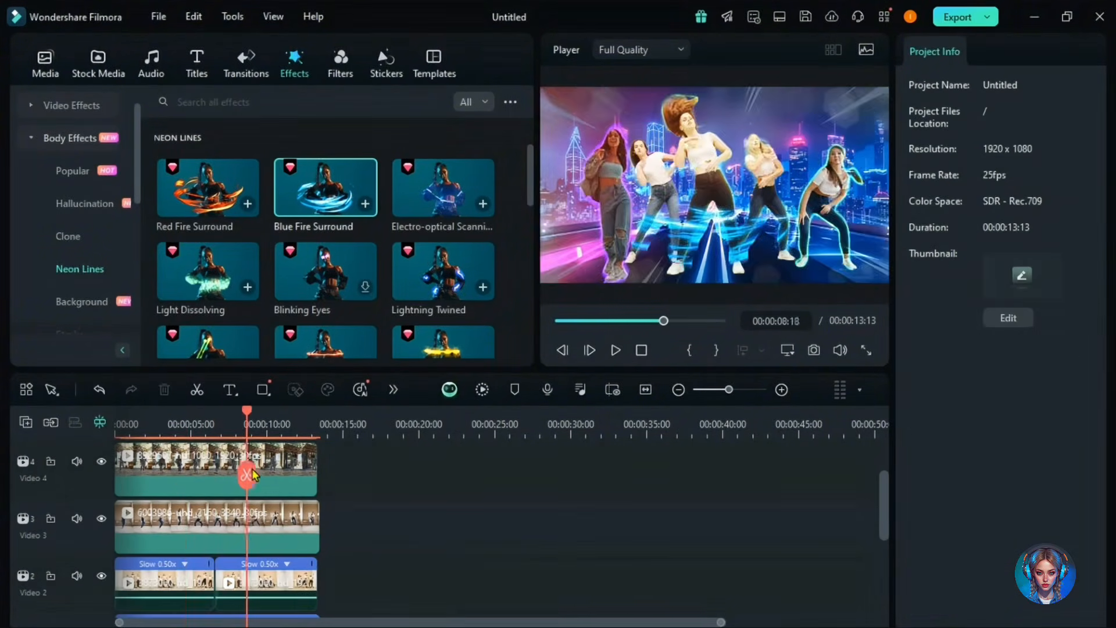
left_click_drag(250, 469, 173, 470)
left_click(266, 581)
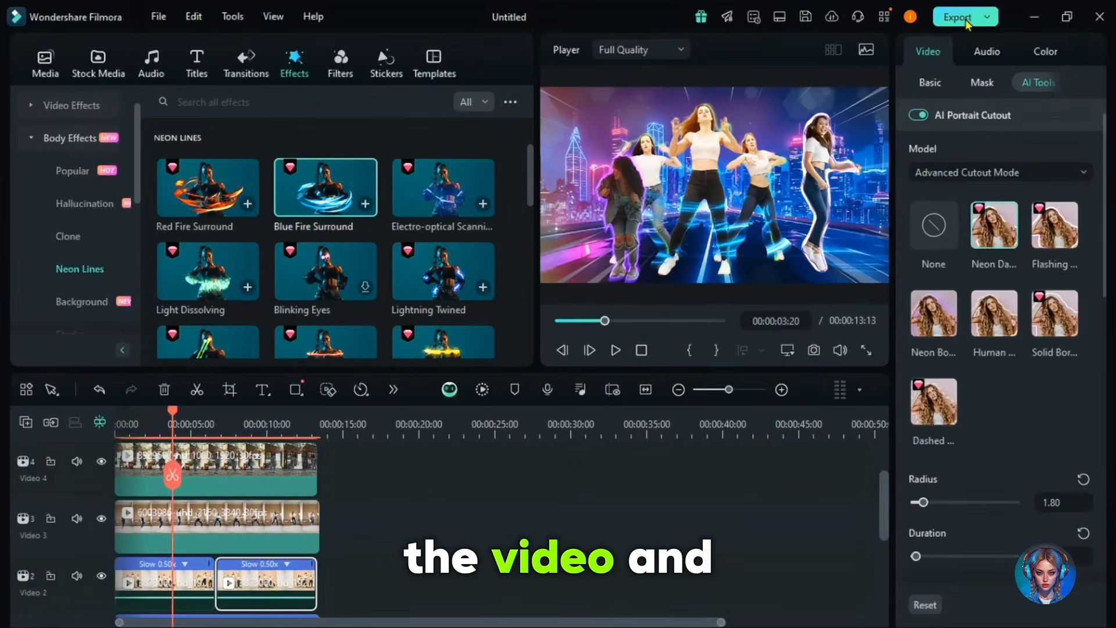
Export the finished dance video
left_click(957, 17)
left_click(843, 520)
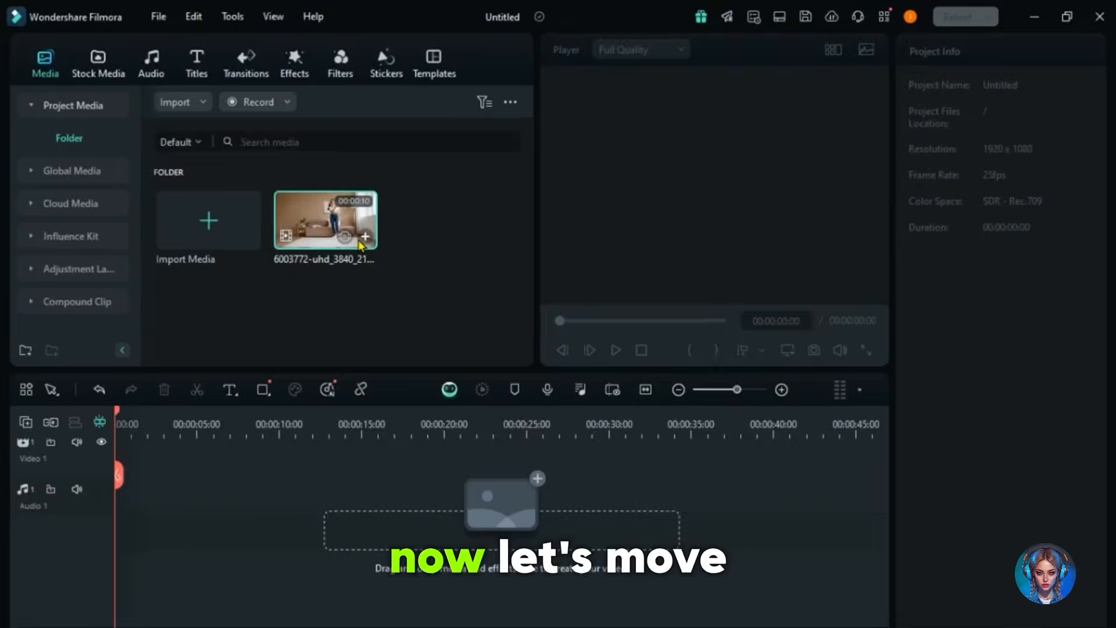
Put the 6003772 dancer clip on the empty timeline and move the playhead to 00:00:02:01
left_click(614, 351)
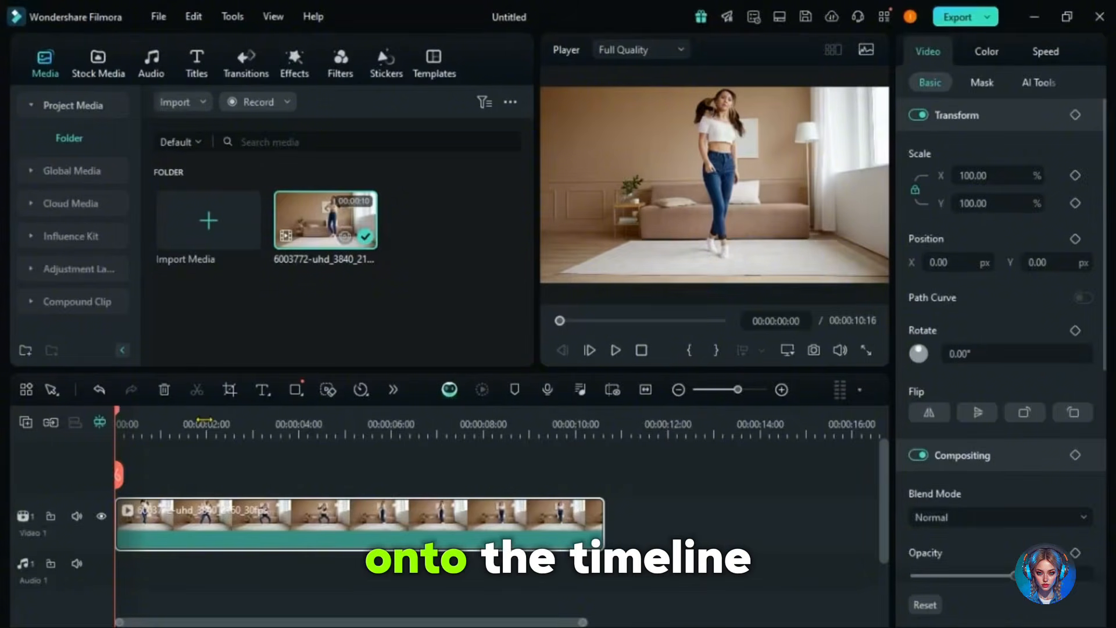
left_click_drag(199, 413, 208, 413)
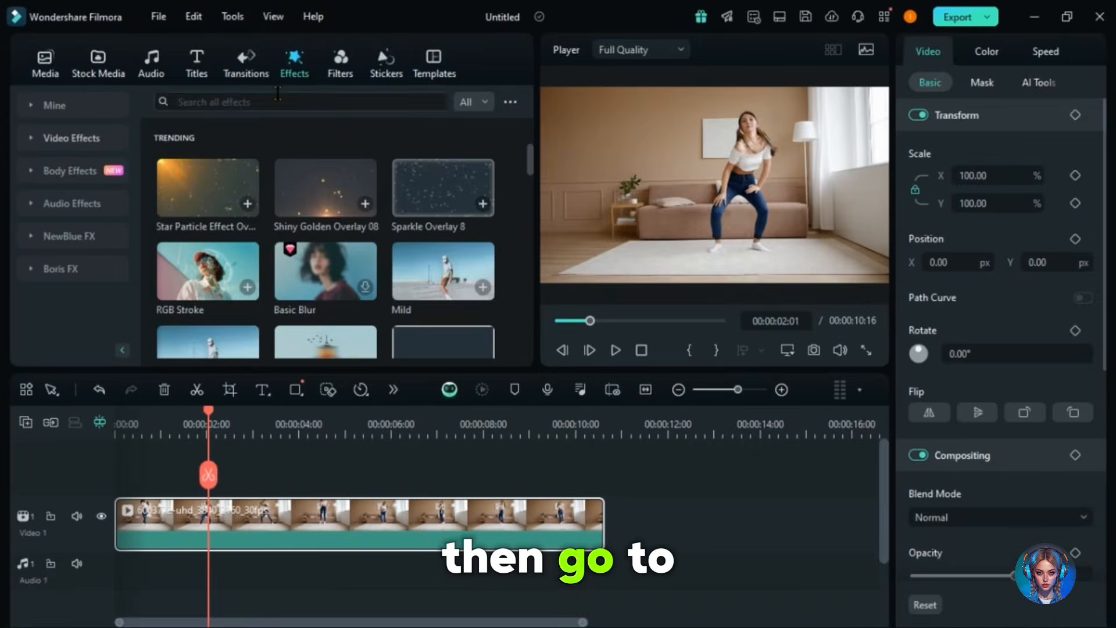
Search the effects library for "clone effect" and preview the Human Clone effect
left_click(256, 102)
left_click(69, 171)
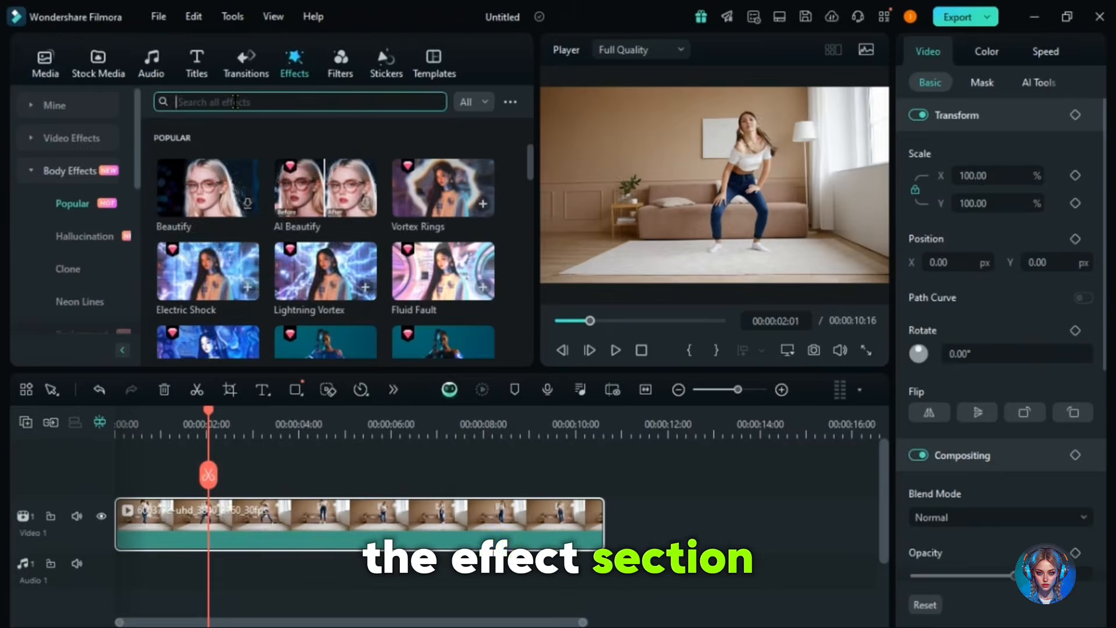
left_click(235, 102)
type("clone effect")
key("Return")
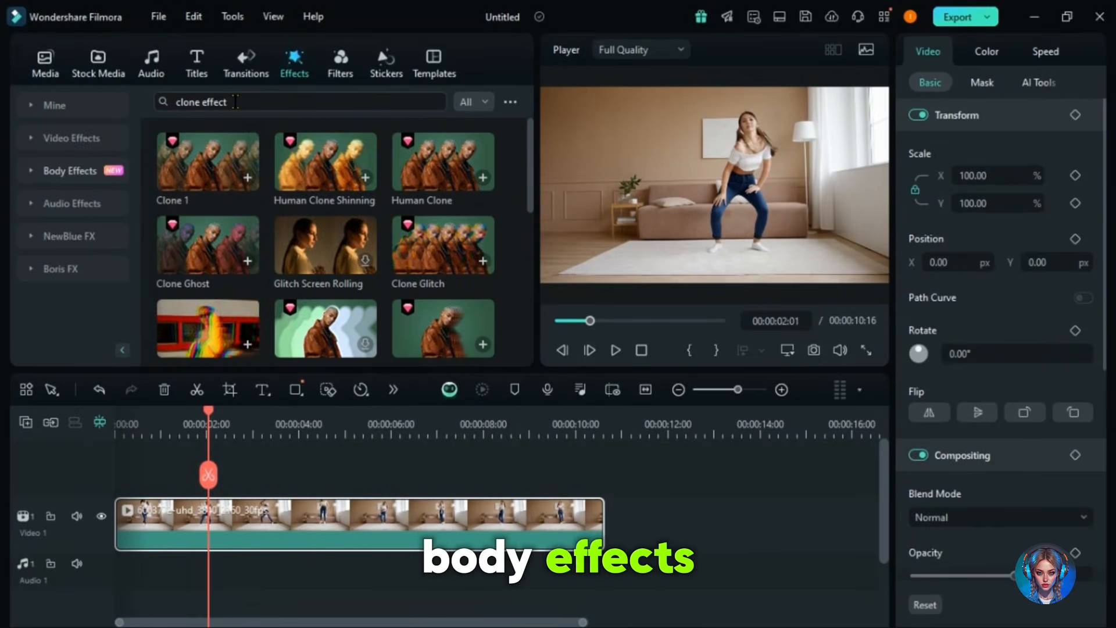
left_click(428, 174)
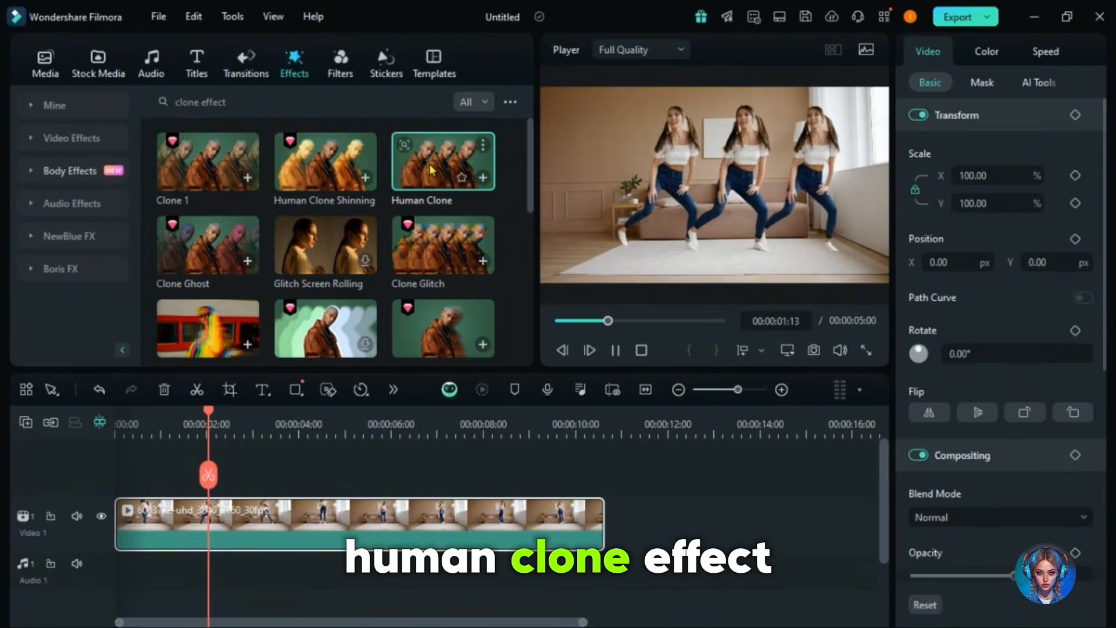
Place the Human Clone effect above the dancer clip from 00:00:02:01 and extend it to about 00:00:10:12
mouse_move(429, 173)
left_mouse_down()
mouse_move(215, 476)
mouse_move(232, 487)
left_mouse_up()
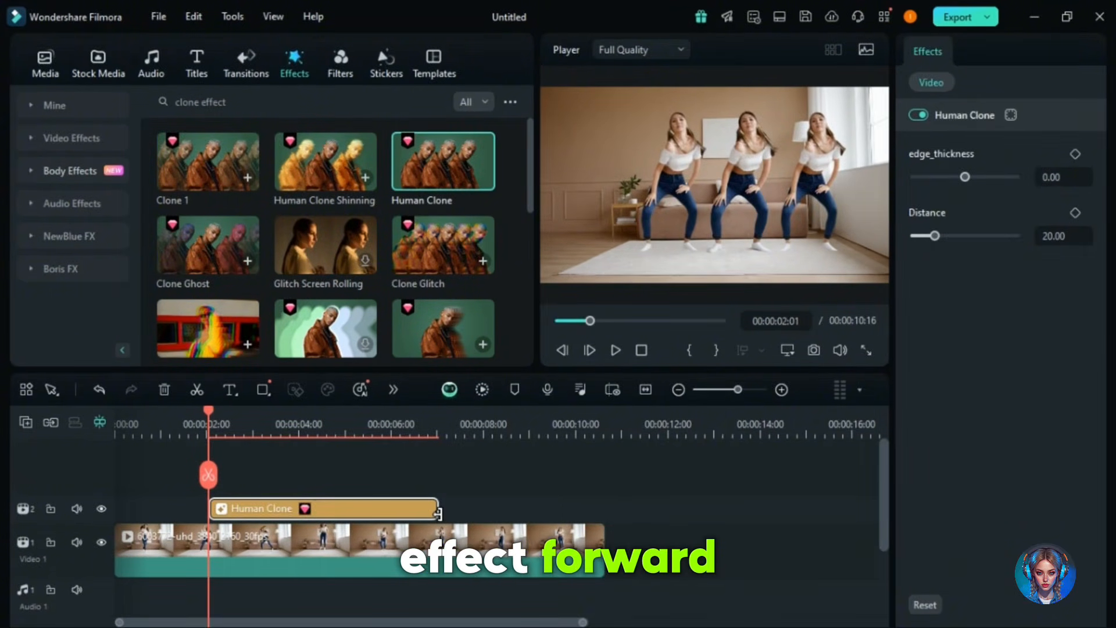
left_click_drag(437, 509, 597, 508)
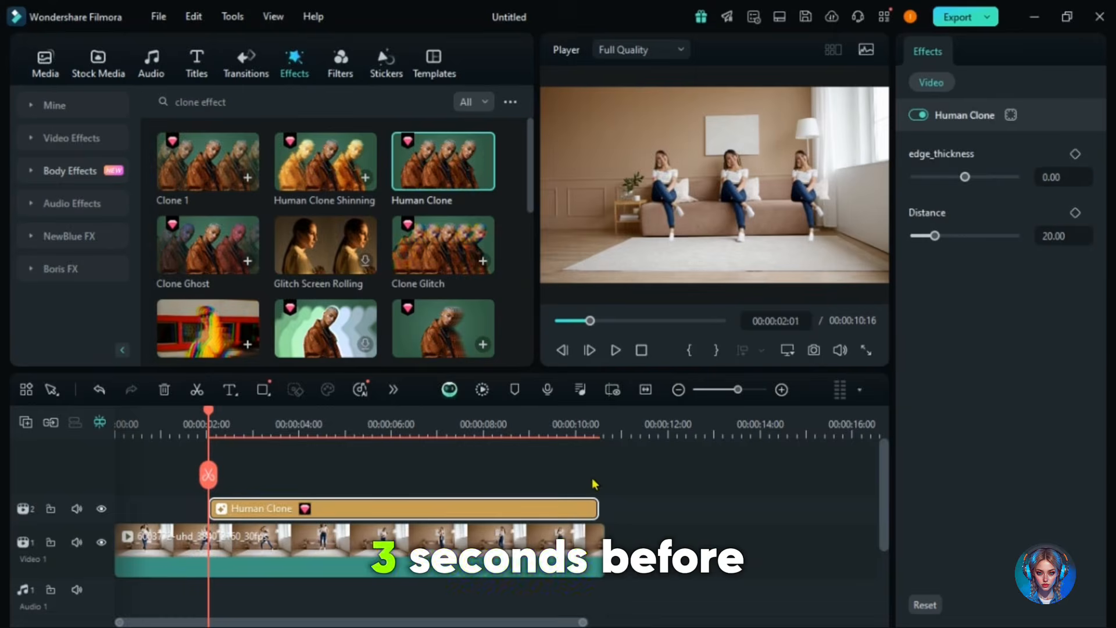
left_click_drag(590, 420, 601, 419)
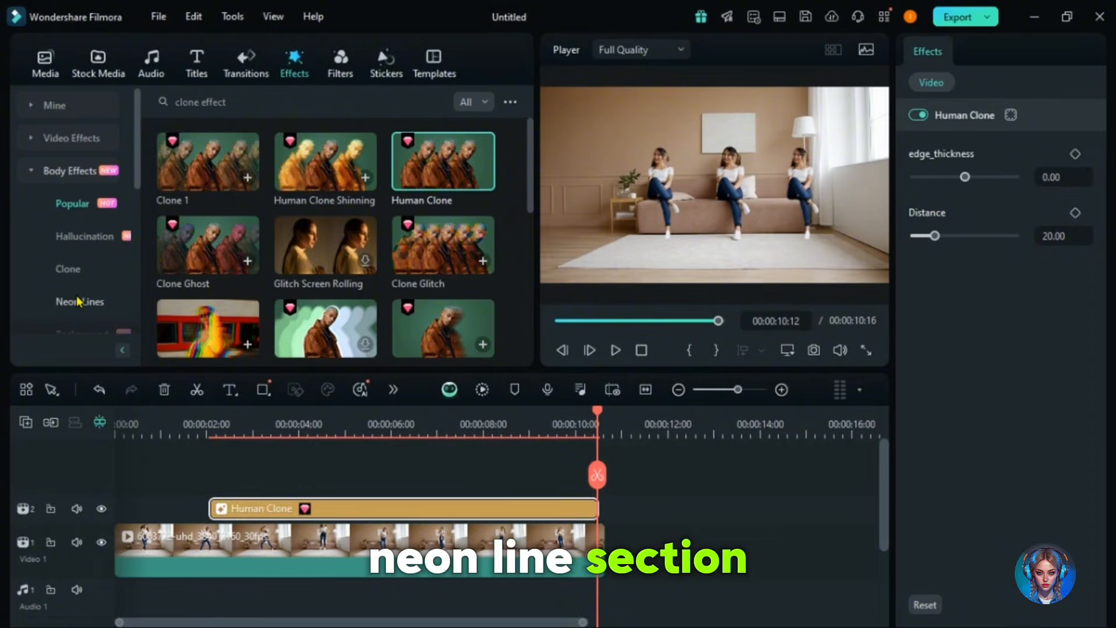
Add the Light Dissolving neon lines effect above the Human Clone effect, spanning about 1.5 to 2.8 seconds, and browse the other neon effects
left_click(79, 301)
scroll(517, 181, "down", 2)
left_click_drag(207, 152, 244, 508)
left_click(256, 426)
scroll(511, 244, "down", 5)
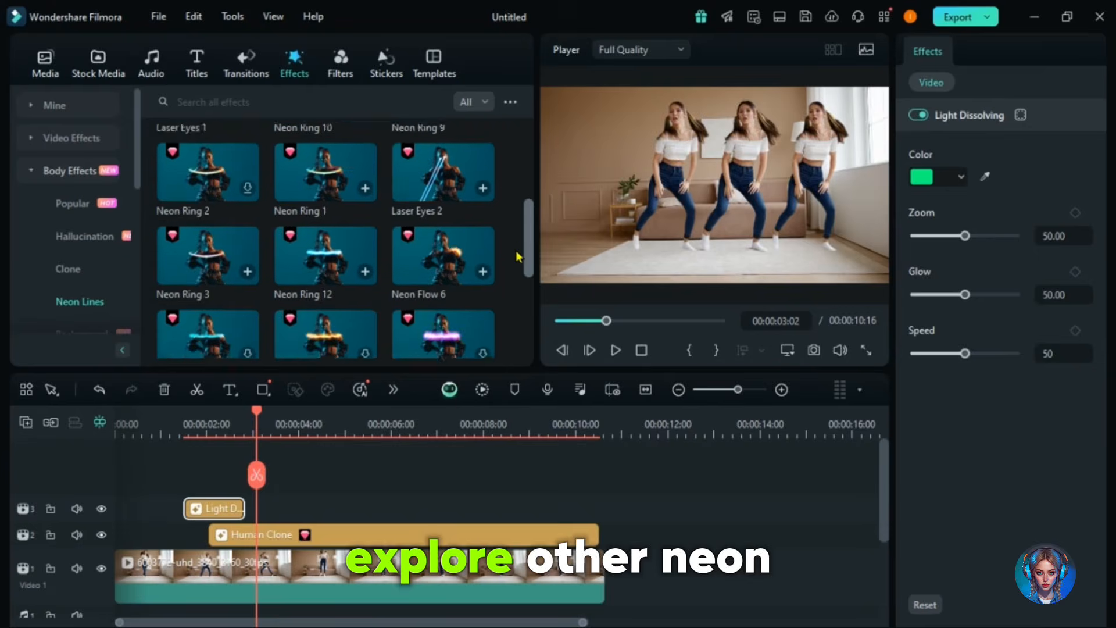
Browse the neon lines effects and export the human clone video locally as an MP4 named music video at 1920x1080 and 25 fps
scroll(503, 314, "up", 5)
scroll(501, 340, "down", 5)
scroll(512, 187, "up", 5)
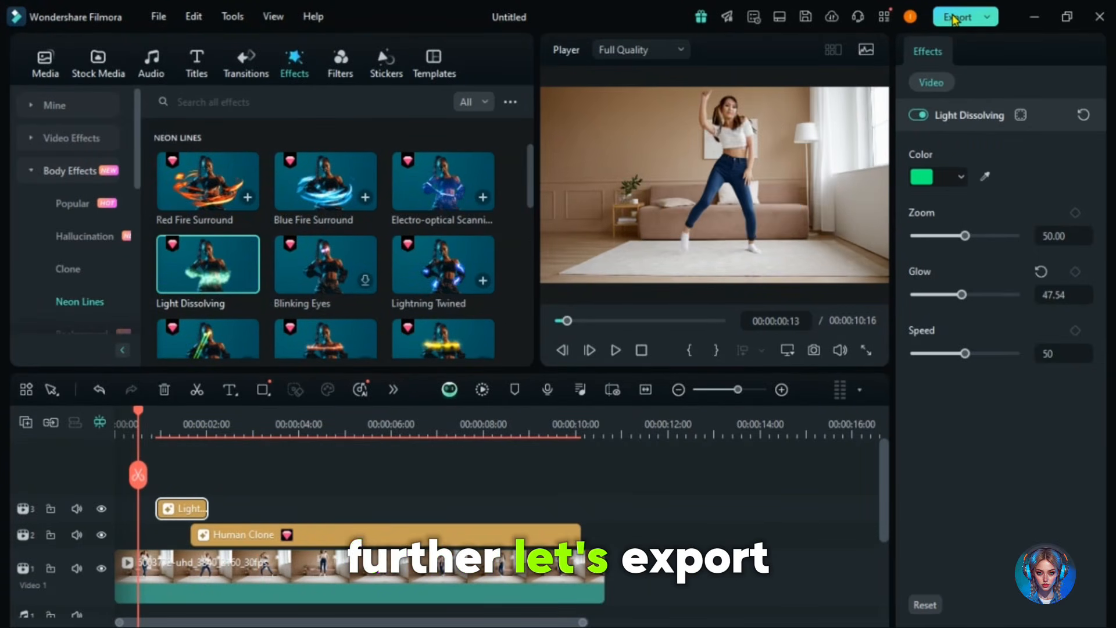
left_click(954, 17)
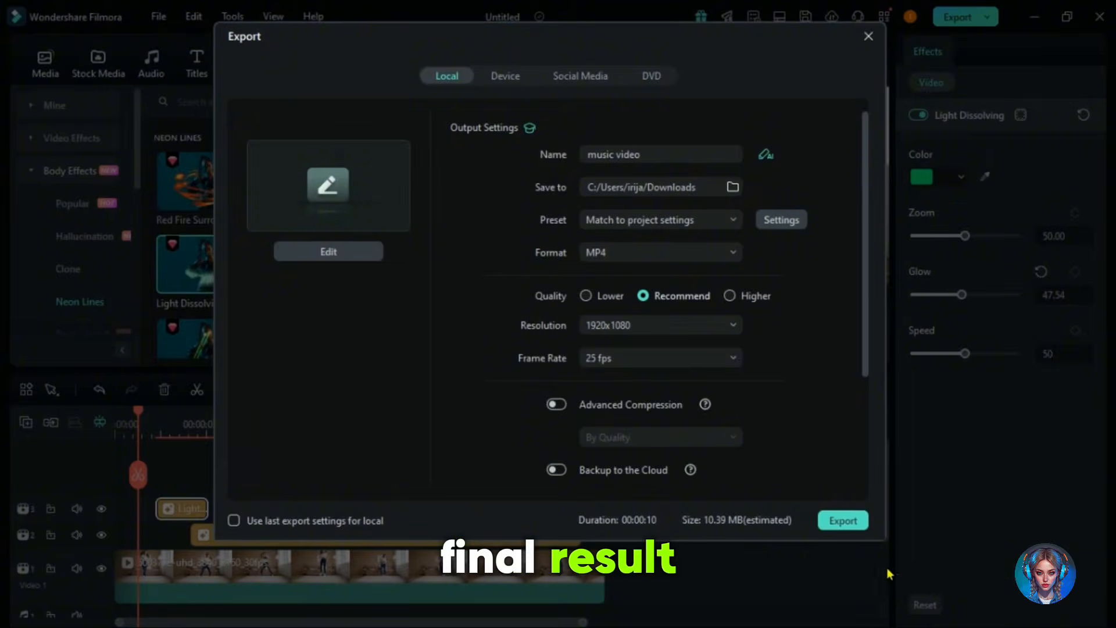
left_click(849, 521)
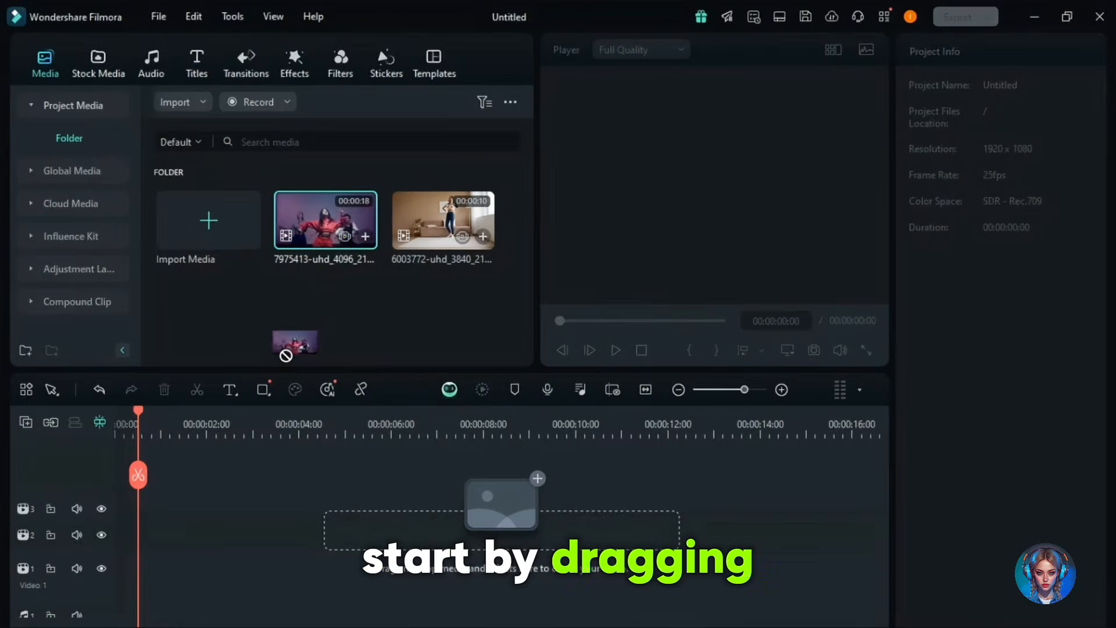
Put the 7975413 dancers clip on the empty timeline, duplicate it, and stack the copy directly above the original from the start
left_click_drag(285, 355, 182, 532)
right_click(235, 534)
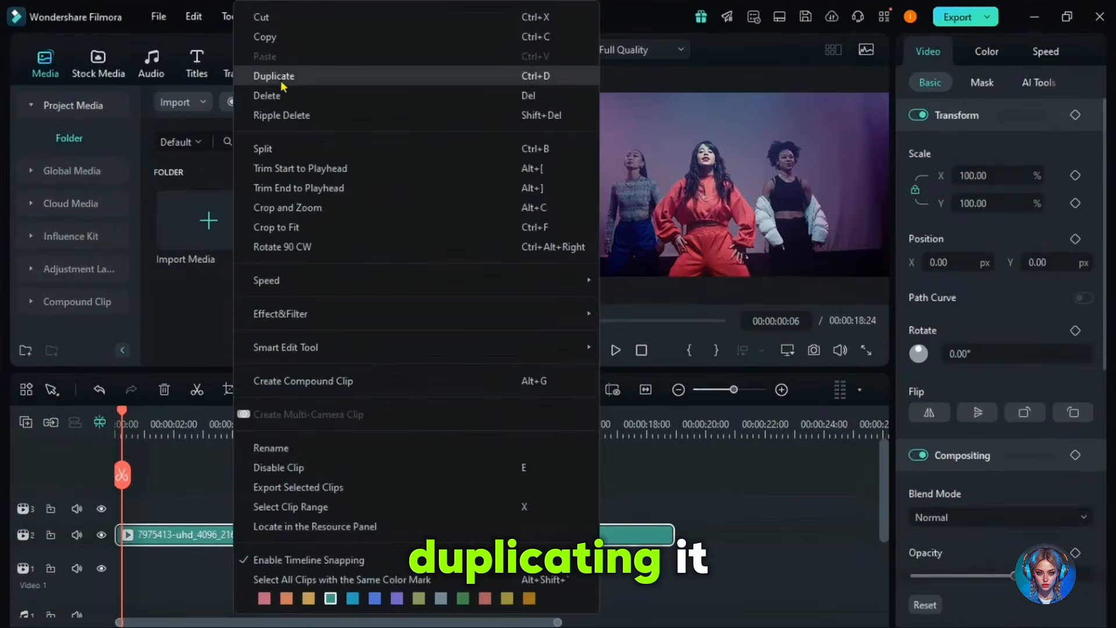
left_click(284, 88)
left_click_drag(606, 506, 126, 488)
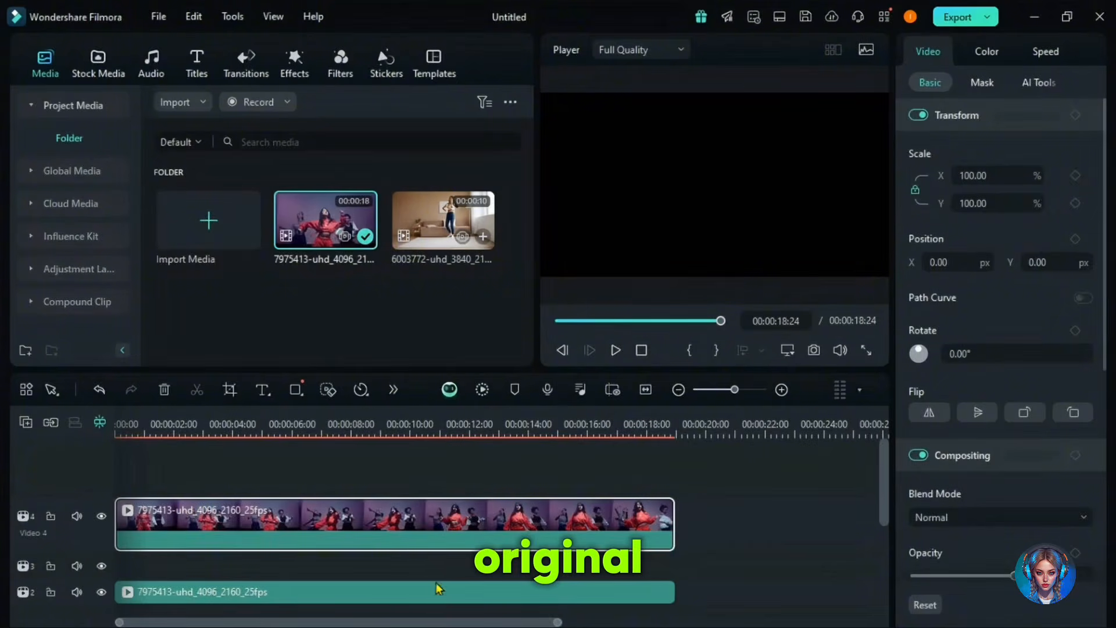
left_click(424, 594)
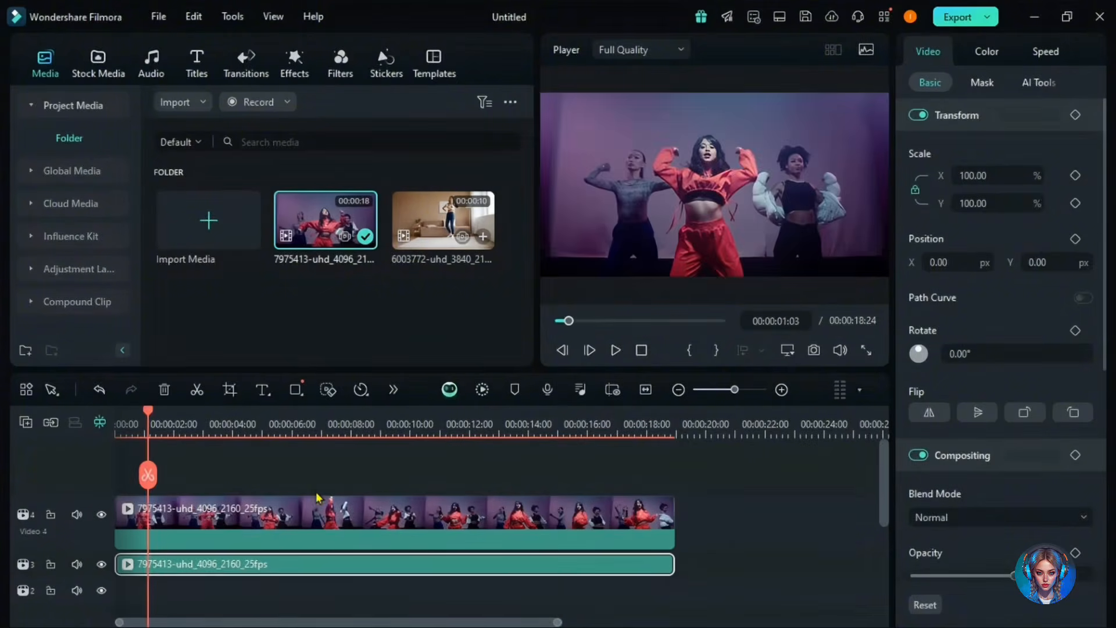
Enable AI Portrait Cutout on the upper dancers clip with the Neon Dashed Border style and a radius of 1.64
left_click(293, 518)
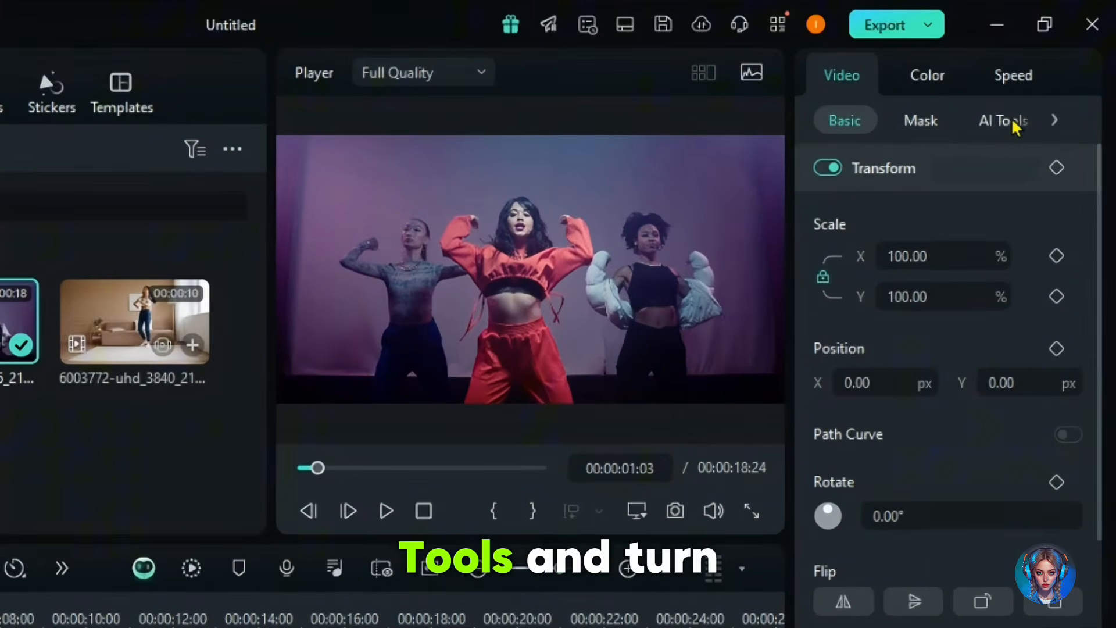
left_click(1012, 122)
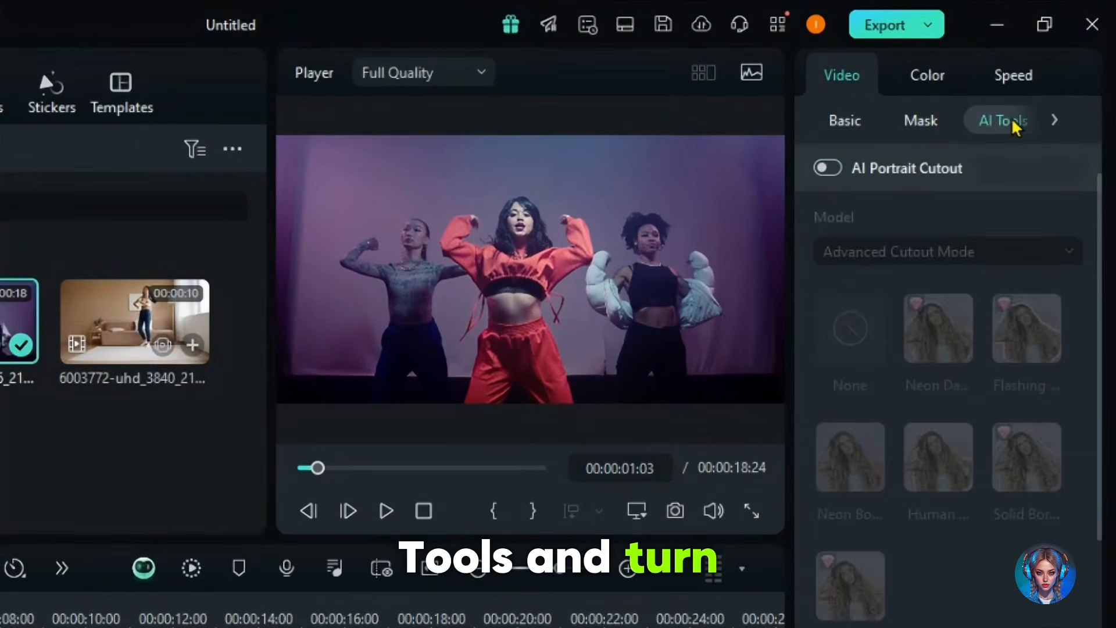
left_click(827, 169)
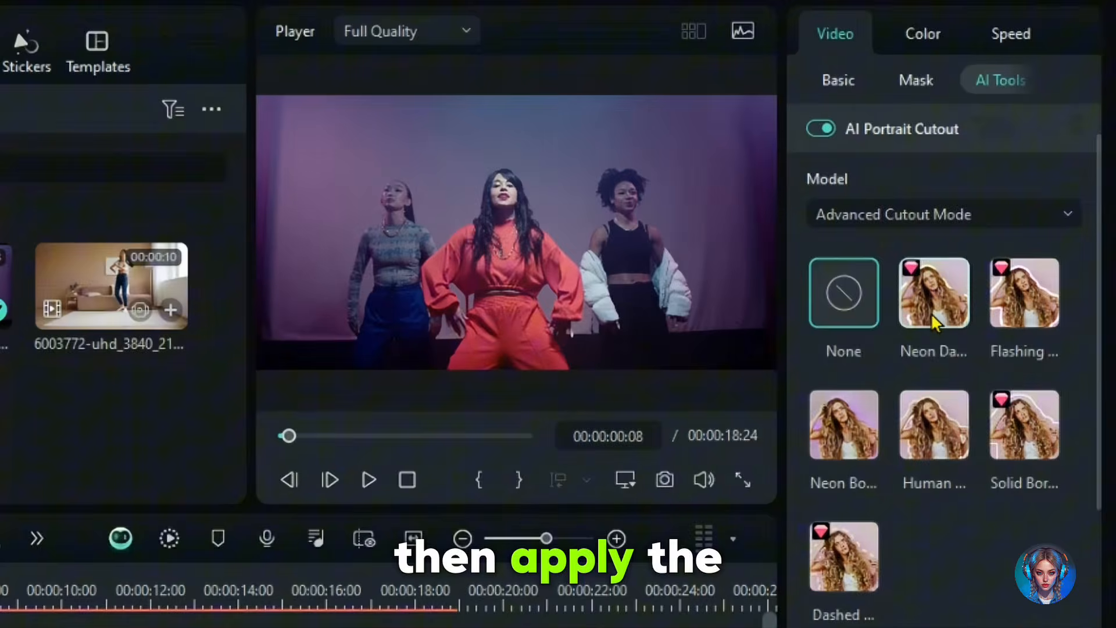
left_click(958, 309)
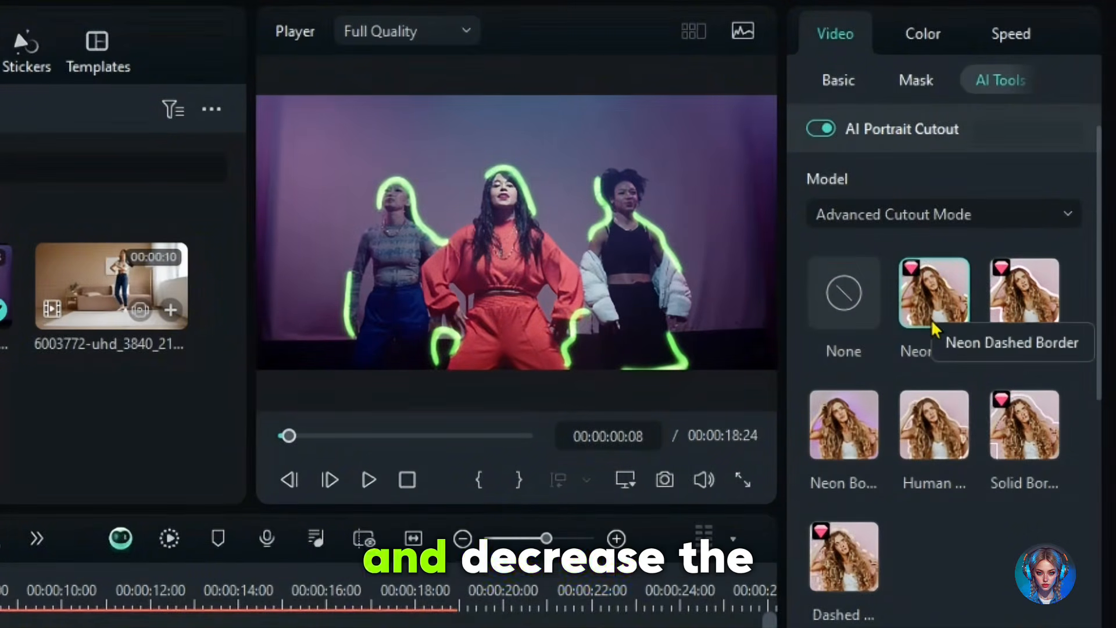
left_click_drag(958, 503, 925, 503)
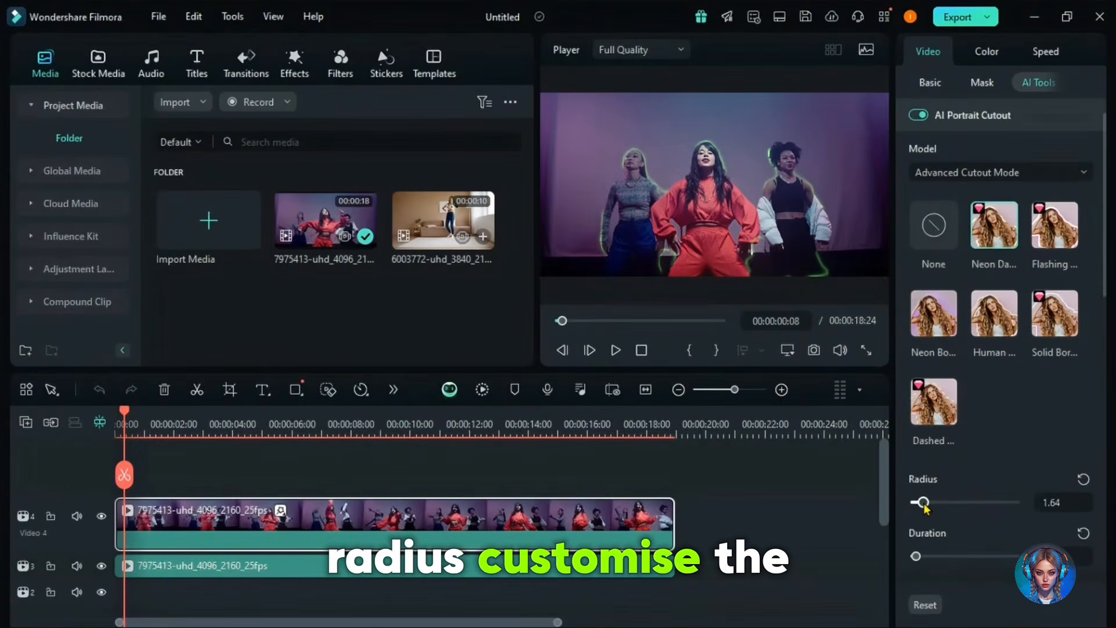
scroll(925, 506, "down", 1)
Search the effects library for "vortex ring" and apply the Vortex Rings effect to the lower dancers clip
left_click(210, 575)
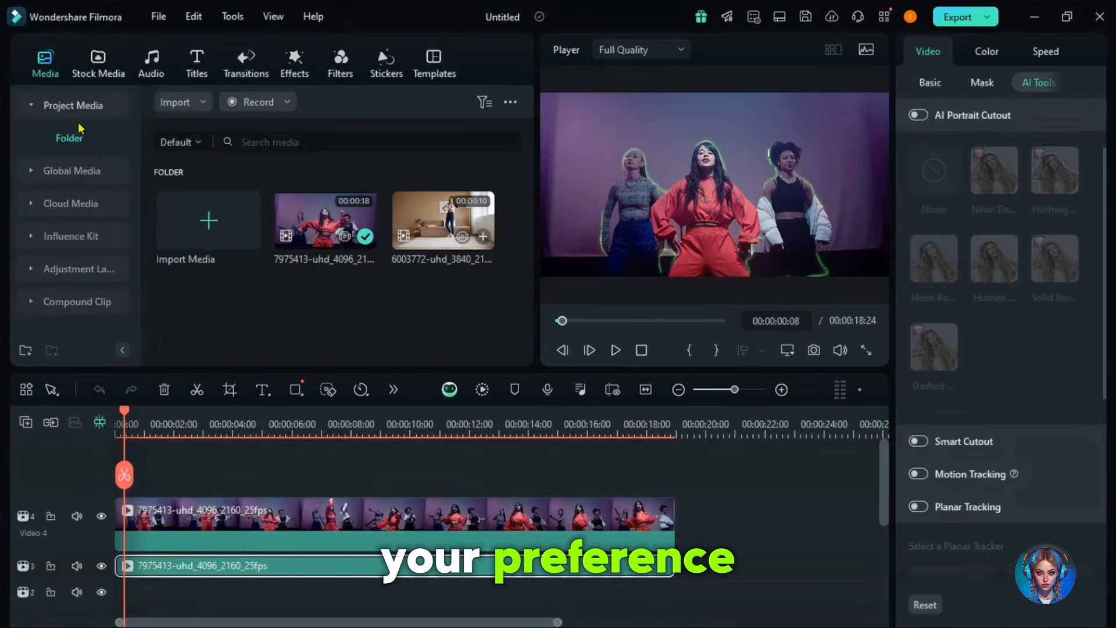
left_click(285, 71)
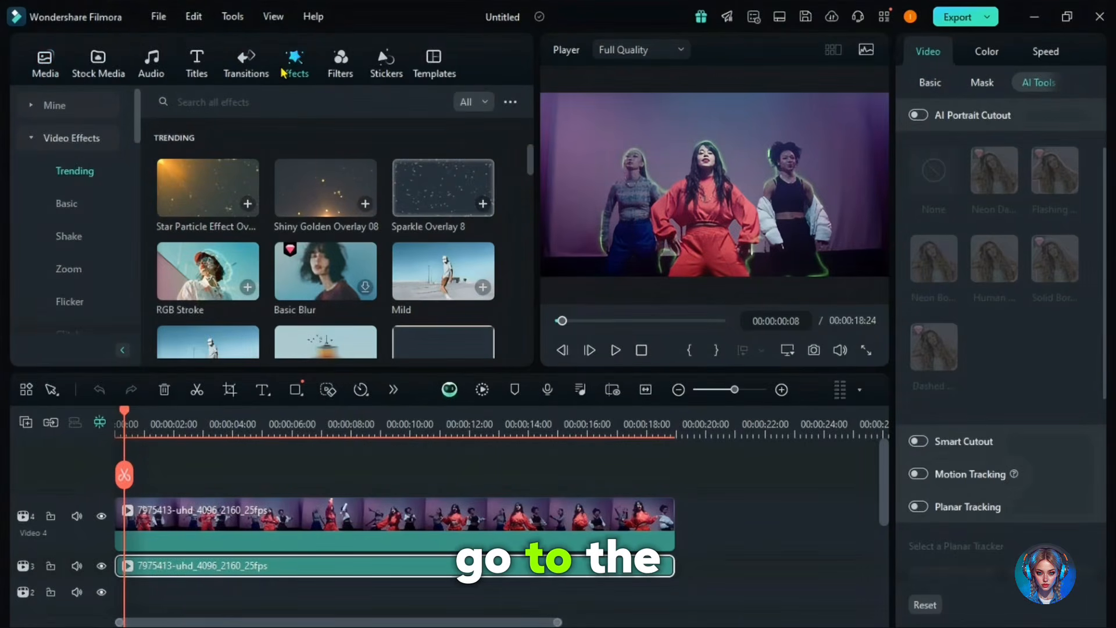
left_click(254, 103)
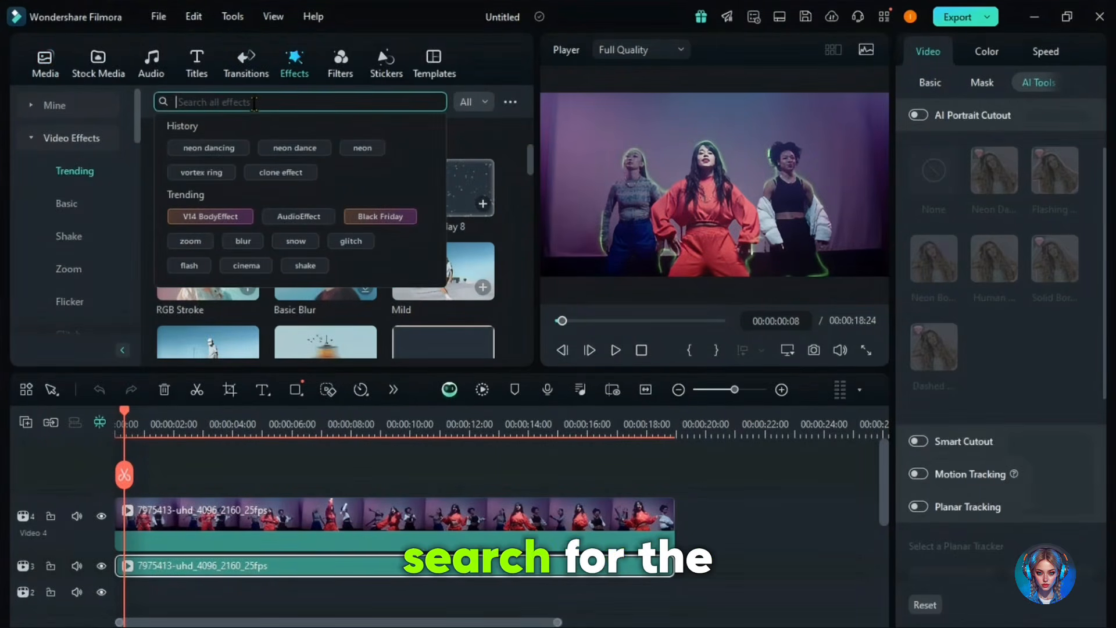
left_click(201, 172)
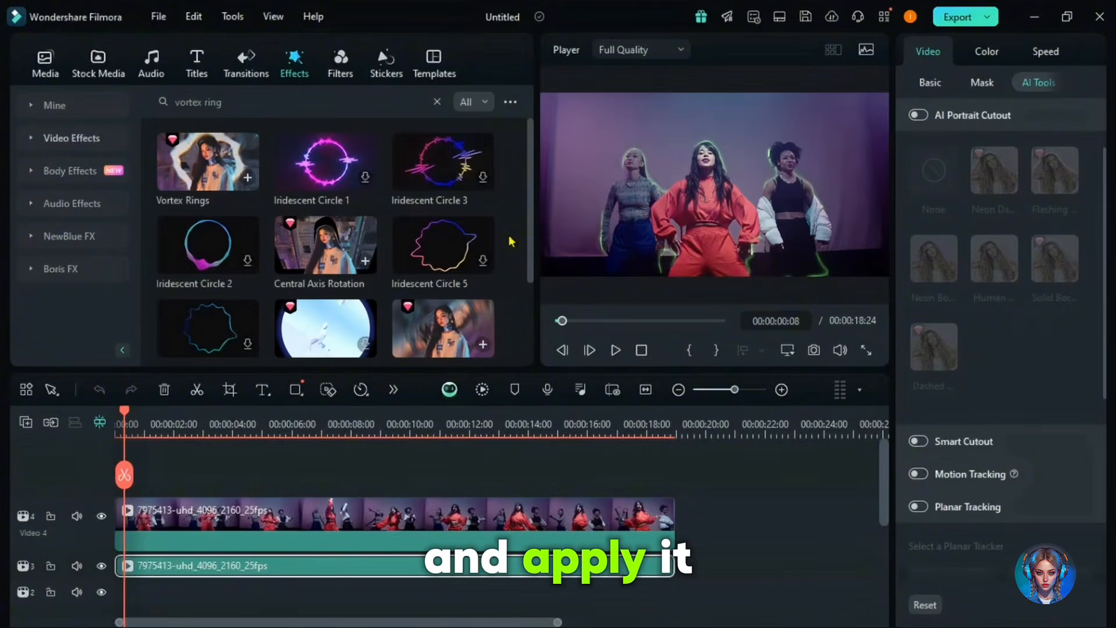
left_click_drag(201, 164, 150, 567)
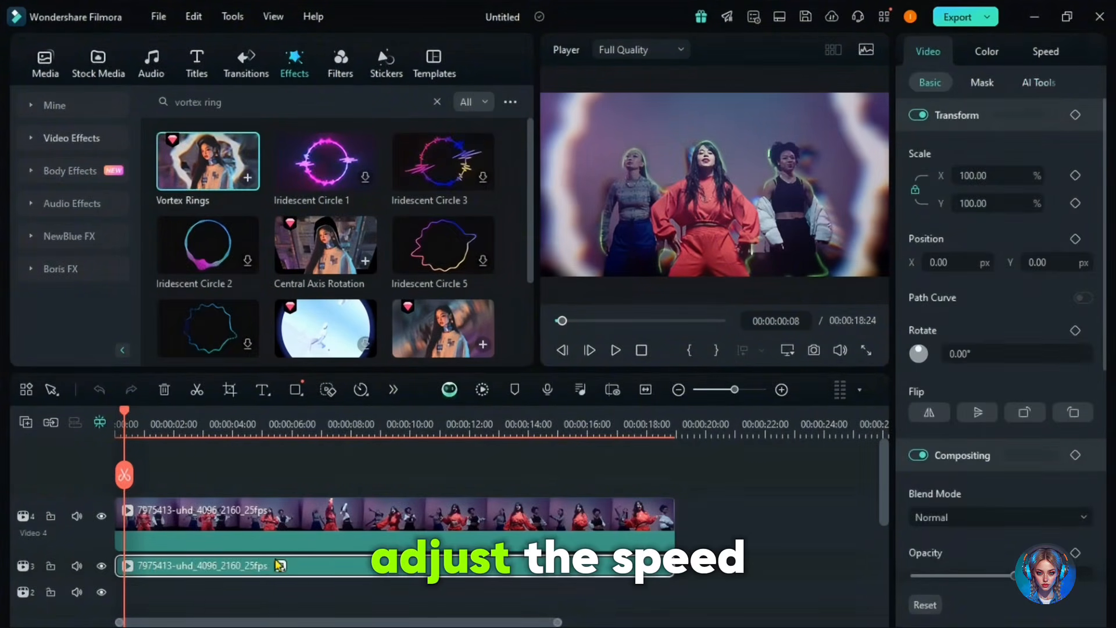
Set the Vortex Rings effect's speed to 93, size to 12 and opacity to 51%, check it at 00:00:02:00, and start the export
left_click(281, 566)
left_click_drag(1004, 180, 1008, 186)
left_click_drag(985, 354, 964, 357)
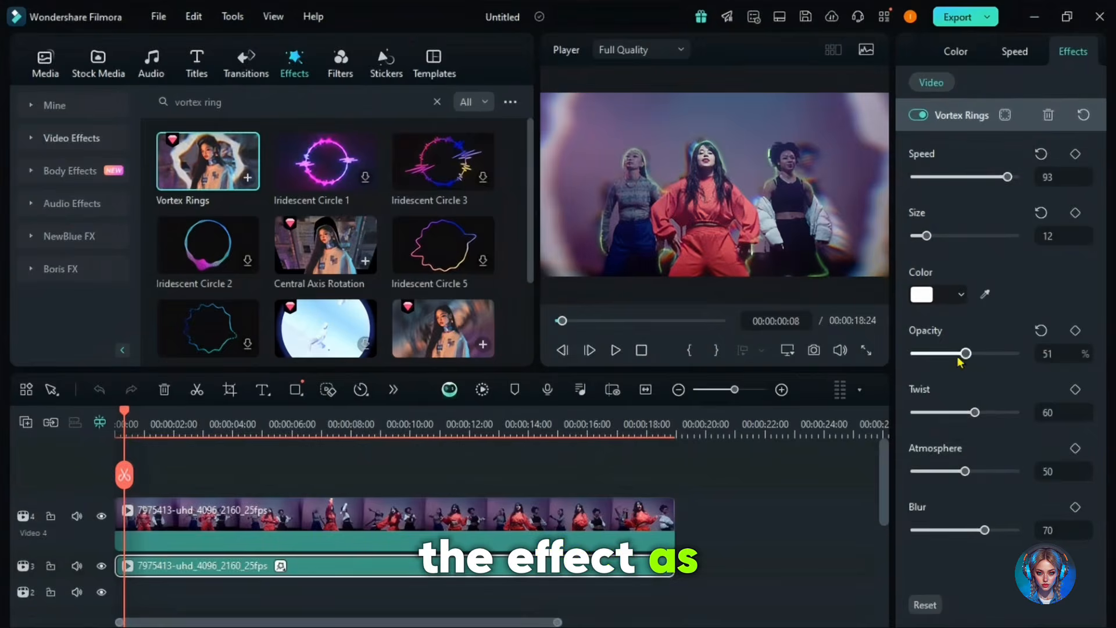
left_click_drag(125, 414, 176, 425)
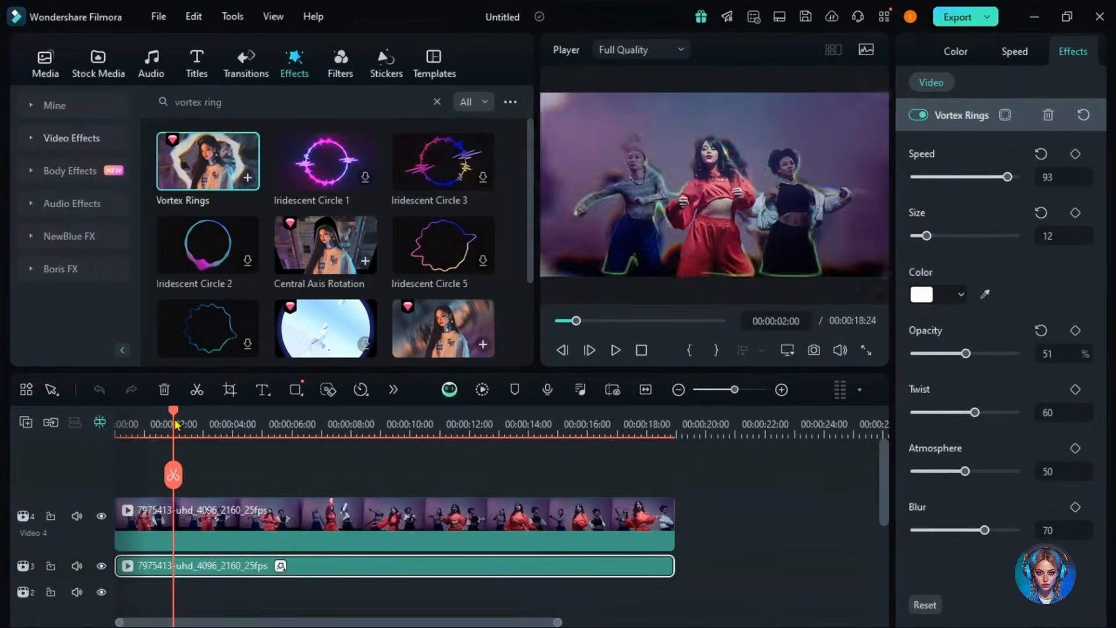
left_click(969, 21)
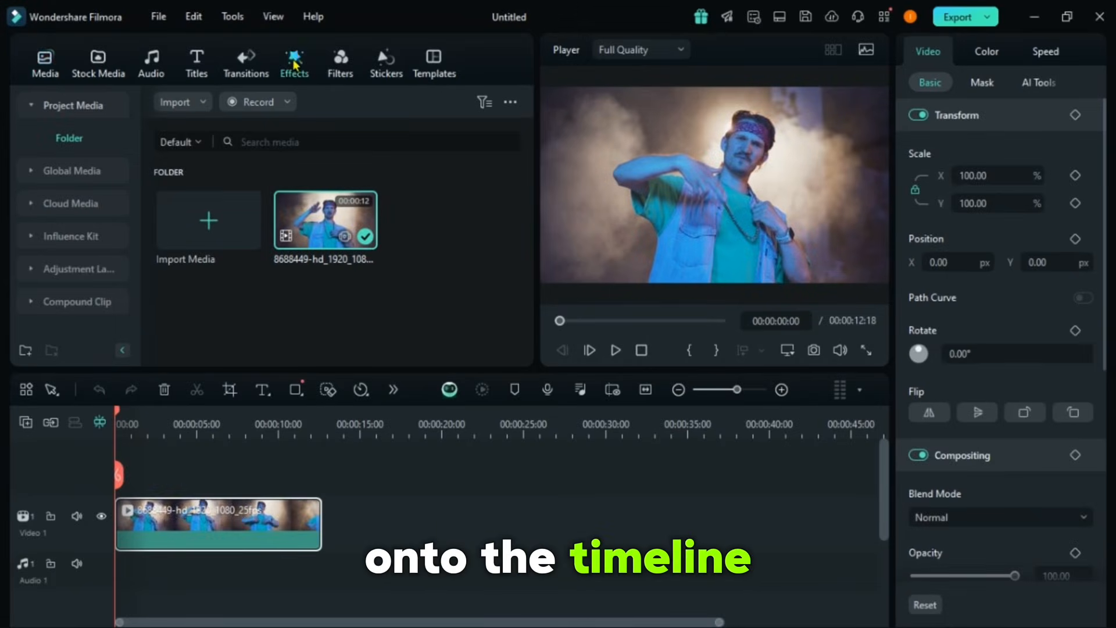
Search the effects library for "spin rebound", apply the Spin Rebound effect to the 8688449 clip, and preview it
left_click(294, 66)
left_click(281, 102)
type("s")
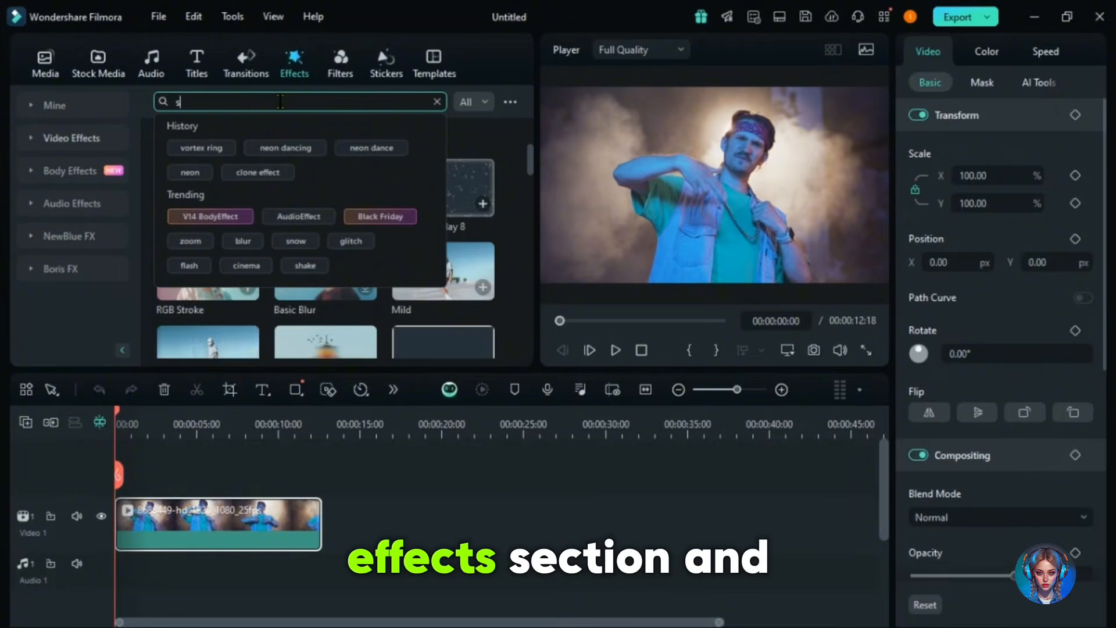
type("pin rebound")
key("Return")
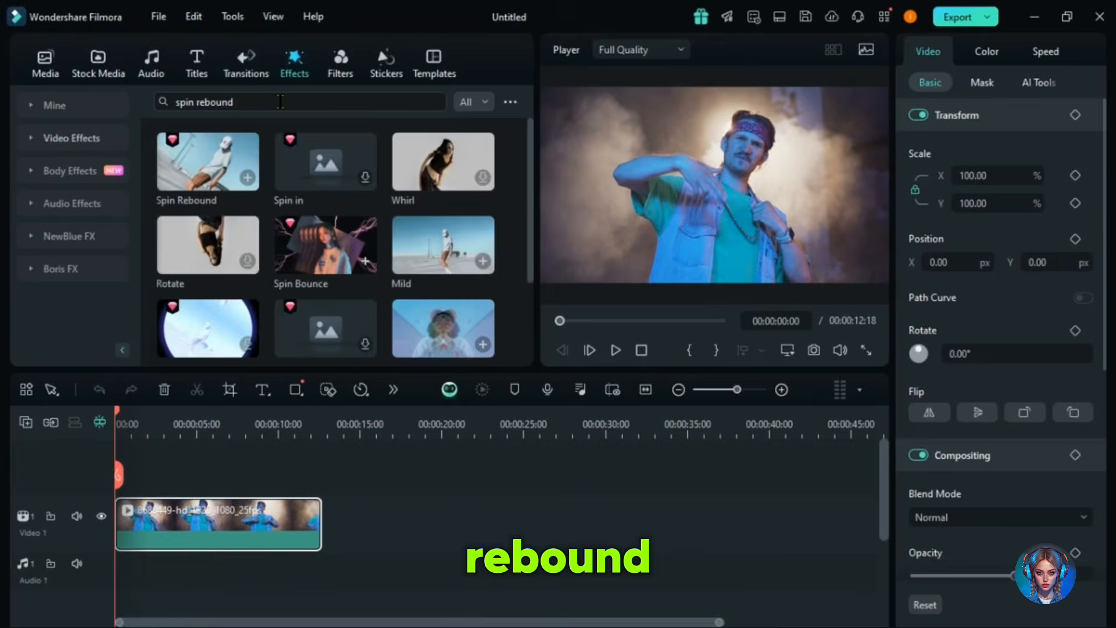
left_click_drag(208, 163, 142, 523)
left_click(616, 350)
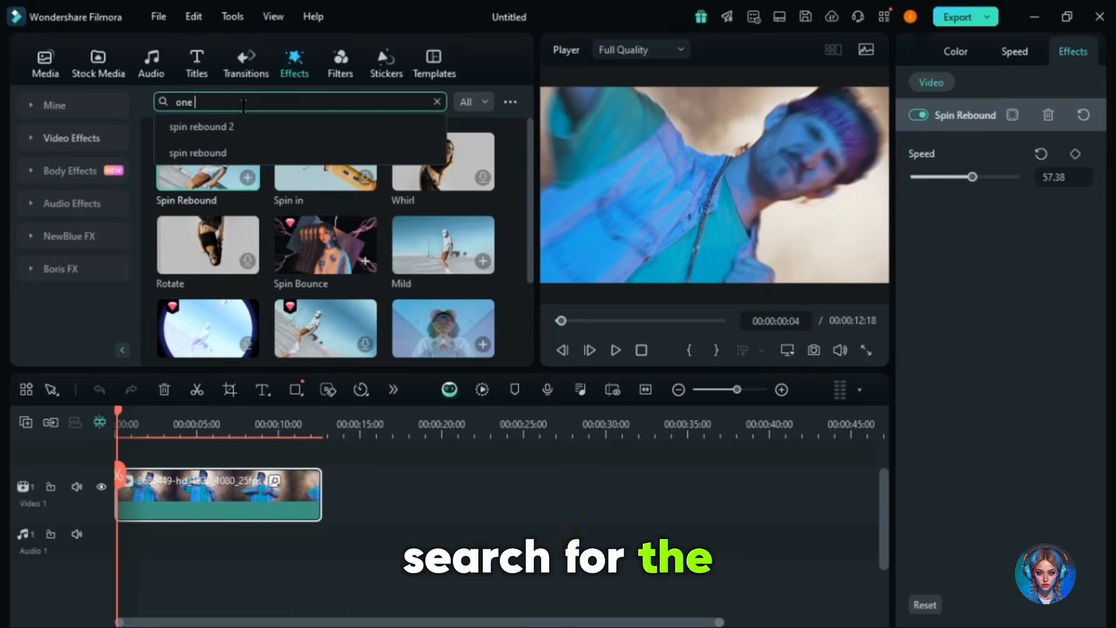
Search the effects library for "one way" and place the One Way Movement effect above the clip at about 5.5 seconds
type("way")
key("Return")
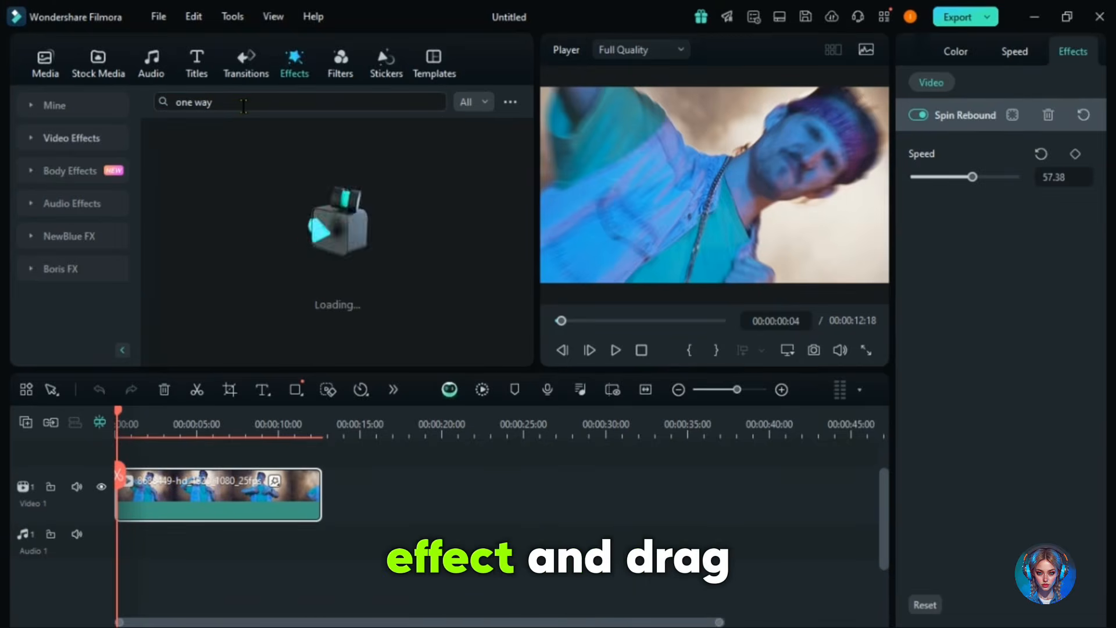
left_click_drag(885, 564, 889, 549)
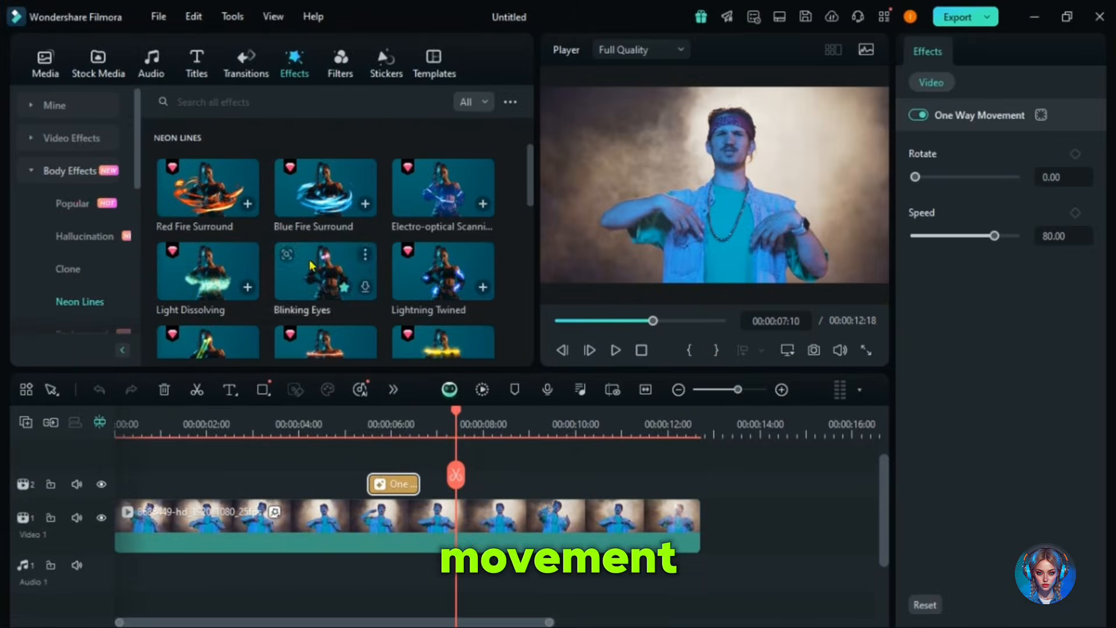
Browse the clone and neon lines effects, then place Light Dissolving above the clip from about 10 to 12.5 seconds and preview it
scroll(331, 233, "up", 3)
left_click_drag(530, 302, 521, 137)
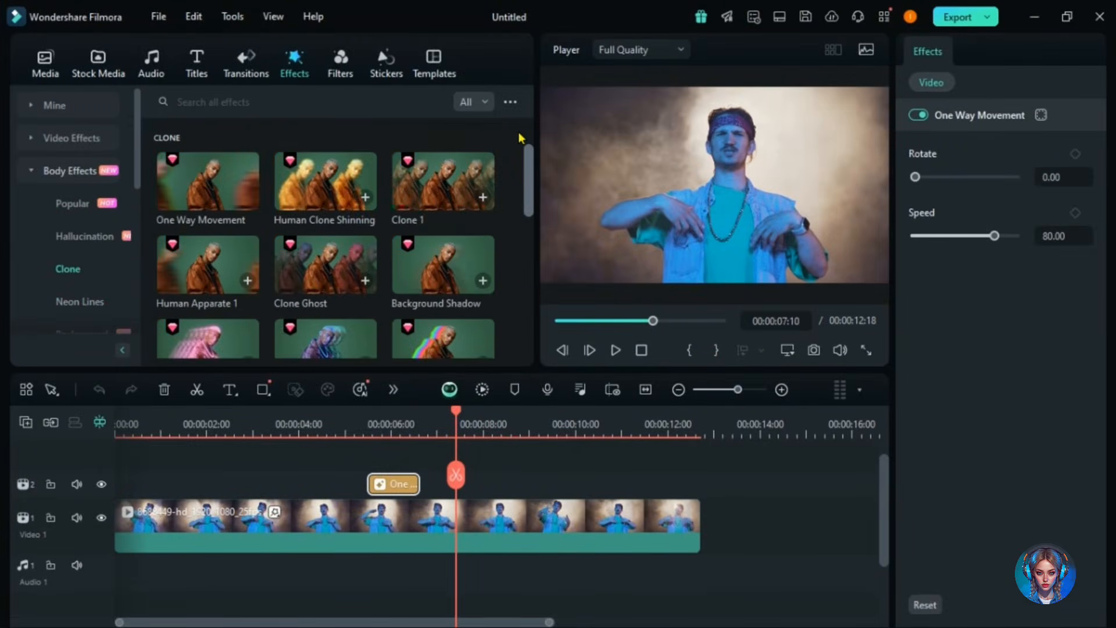
left_click(80, 301)
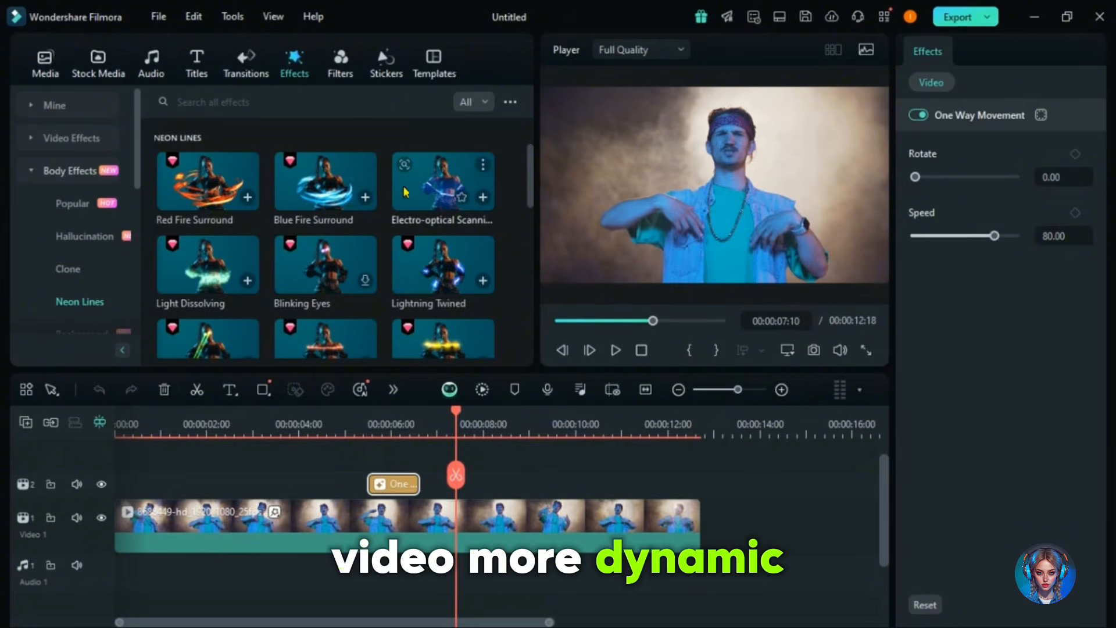
left_click_drag(213, 276, 549, 509)
left_click(616, 349)
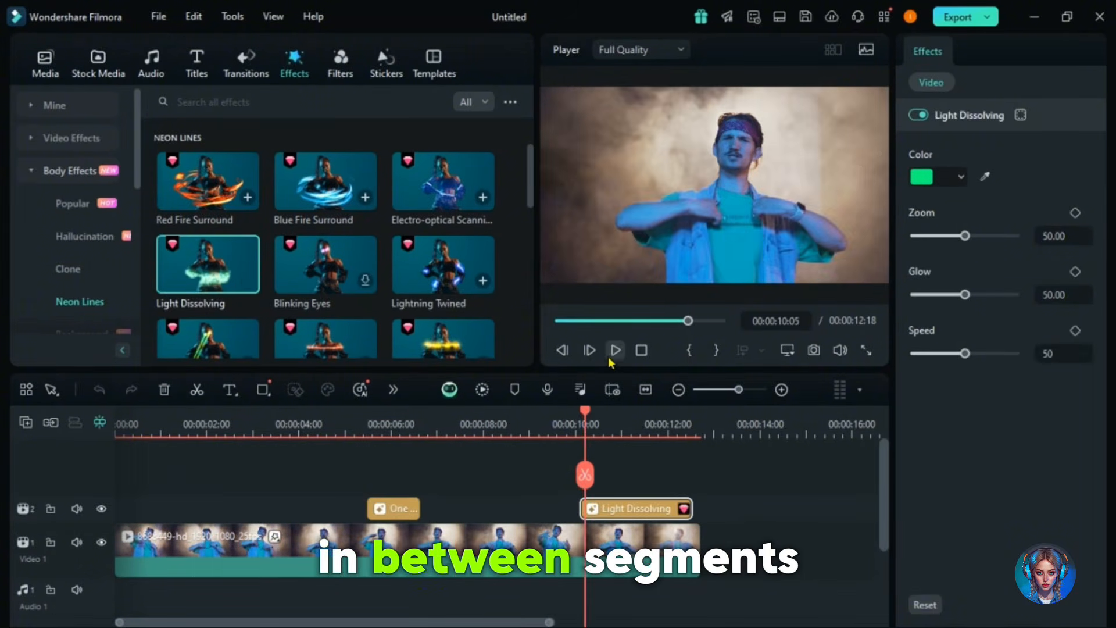
Add the Blur Dissolve 1 transition at the clip's end and export the video locally as an MP4 named music video spin
left_click(694, 414)
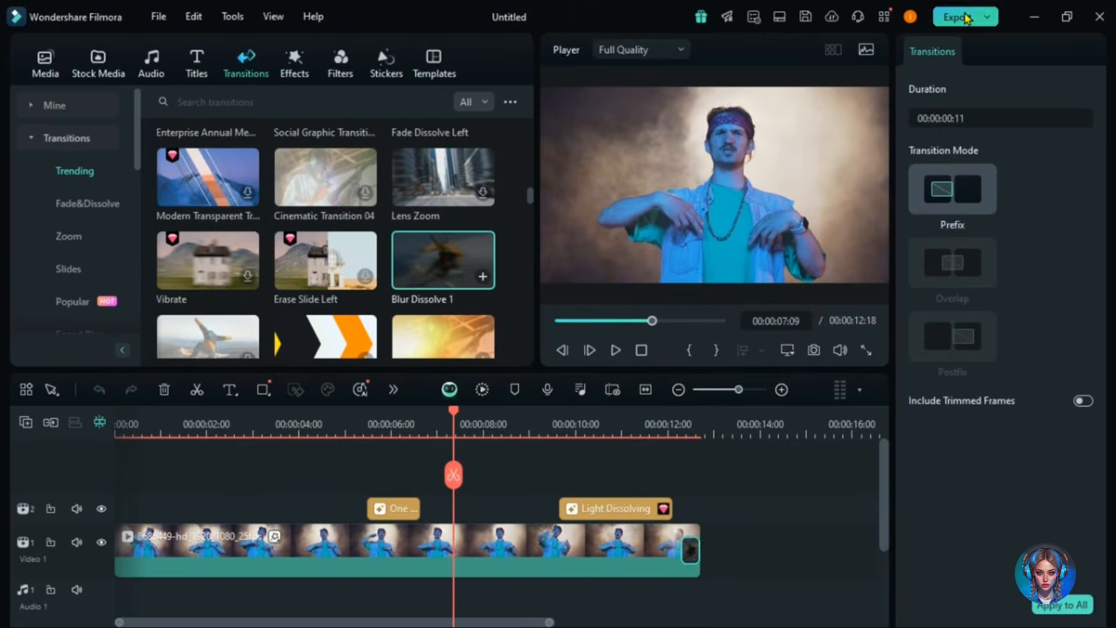
left_click(956, 19)
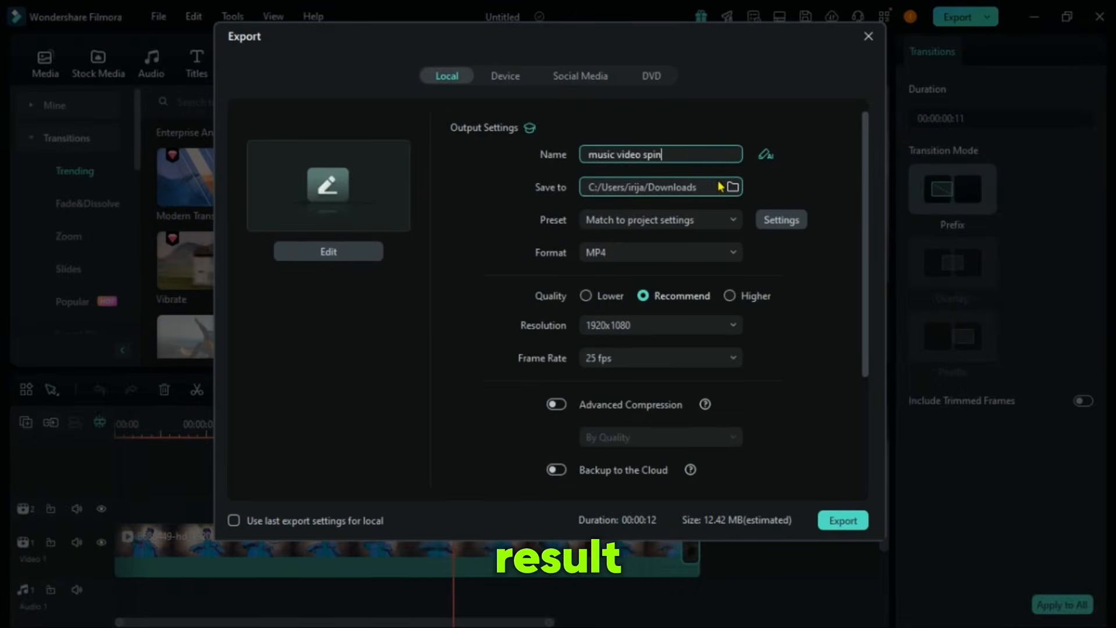
left_click(843, 521)
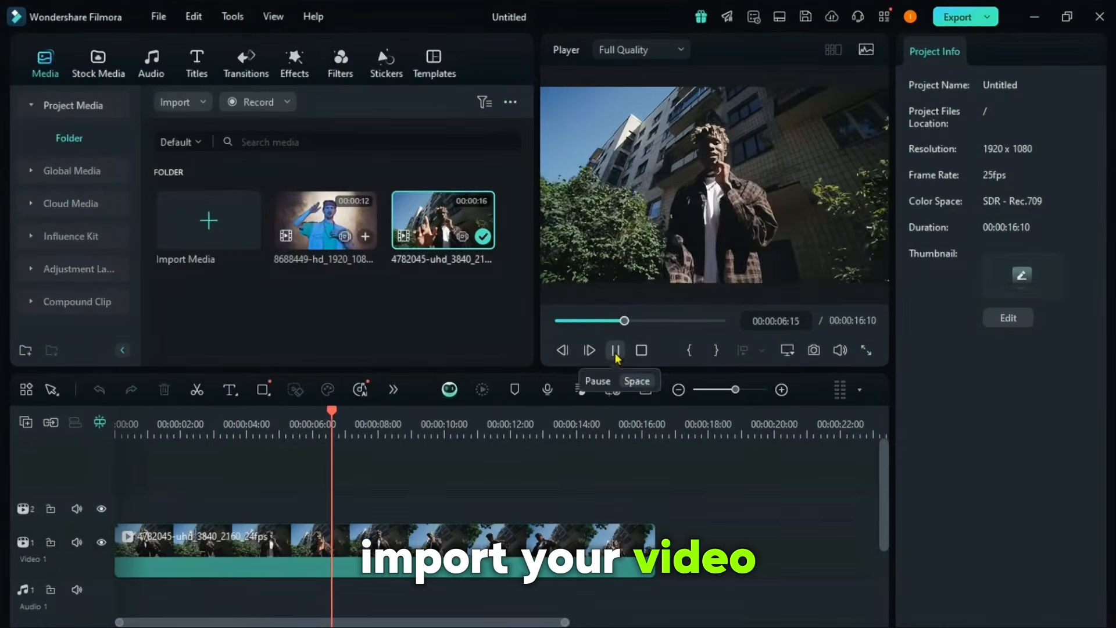
Return the playhead to the start, search the effects library for "flicker jitter", and apply Flicker Jitter 02 to the 4782045 clip
left_click(615, 350)
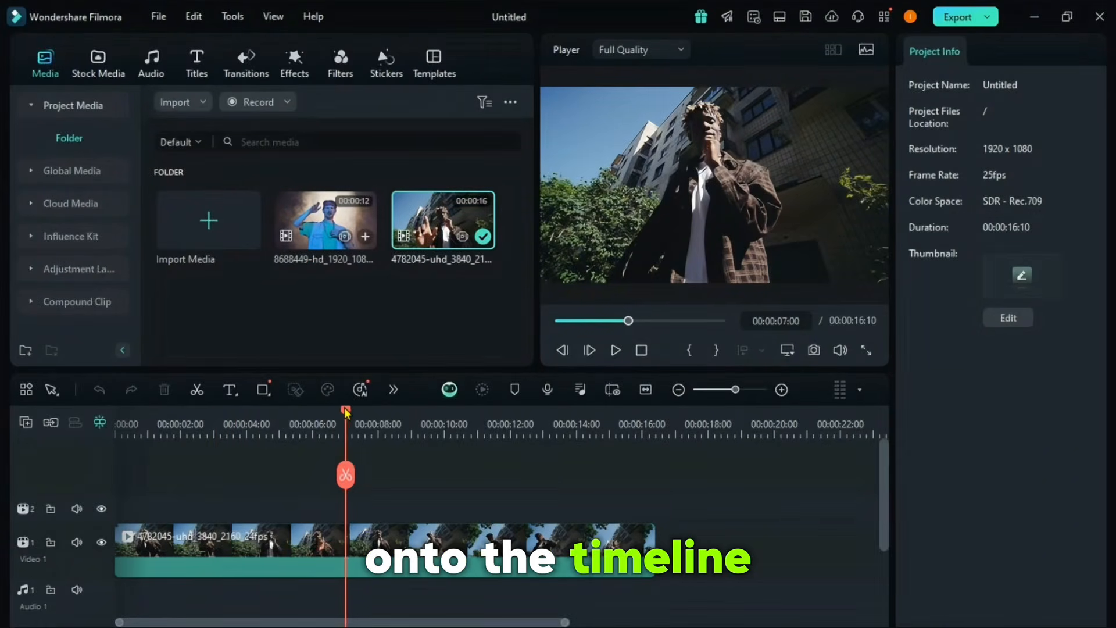
left_click_drag(345, 413, 117, 414)
left_click(295, 63)
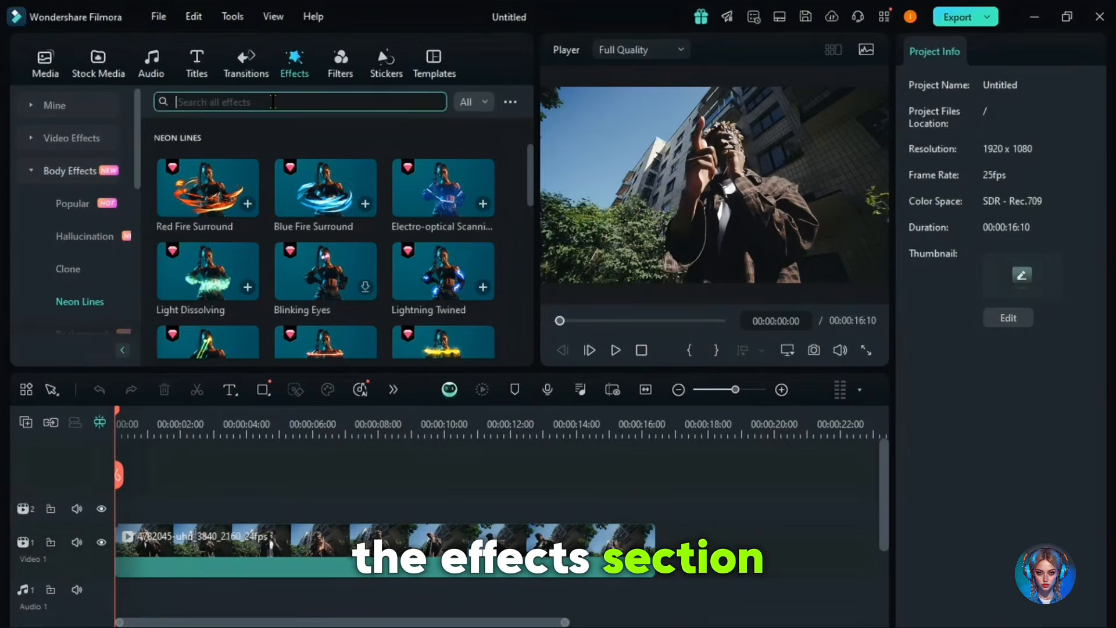
left_click(273, 102)
type("flicker jitter")
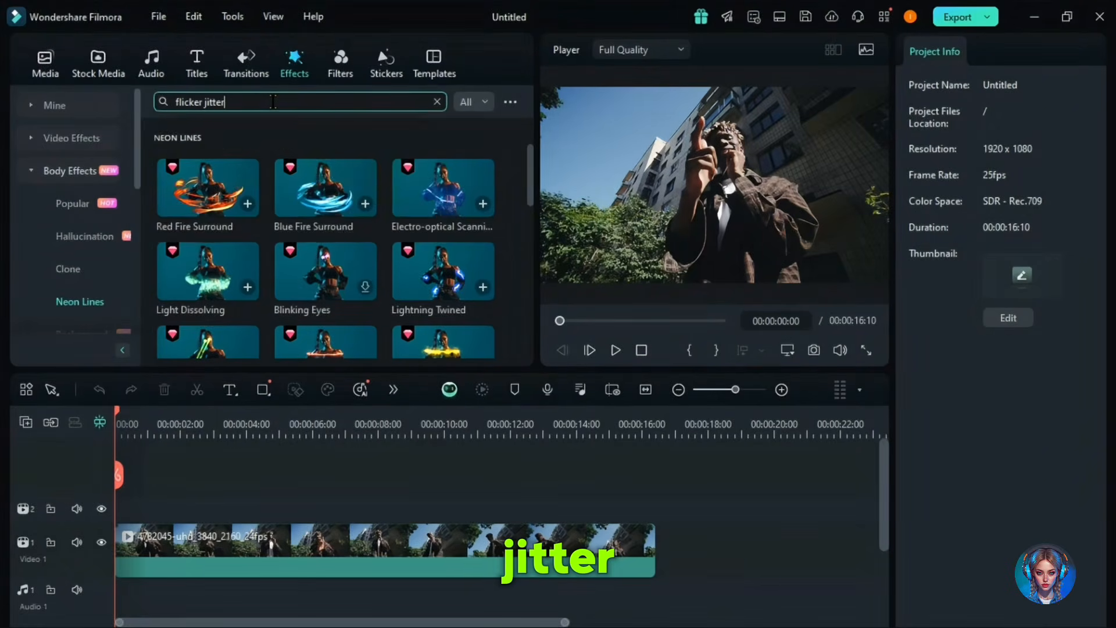
key("Return")
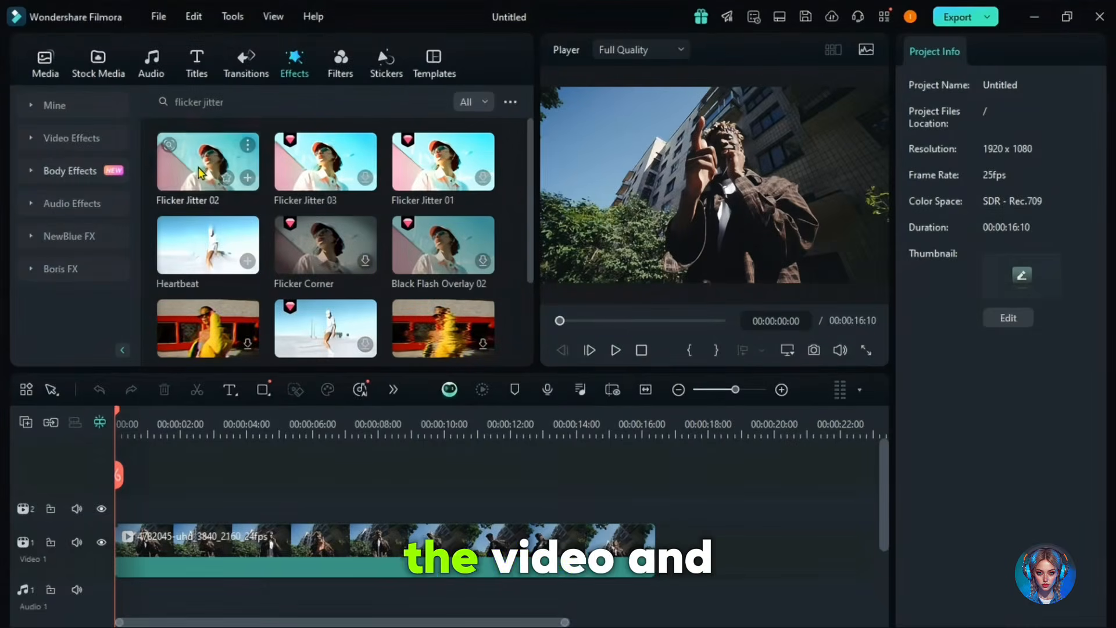
left_click_drag(208, 161, 163, 555)
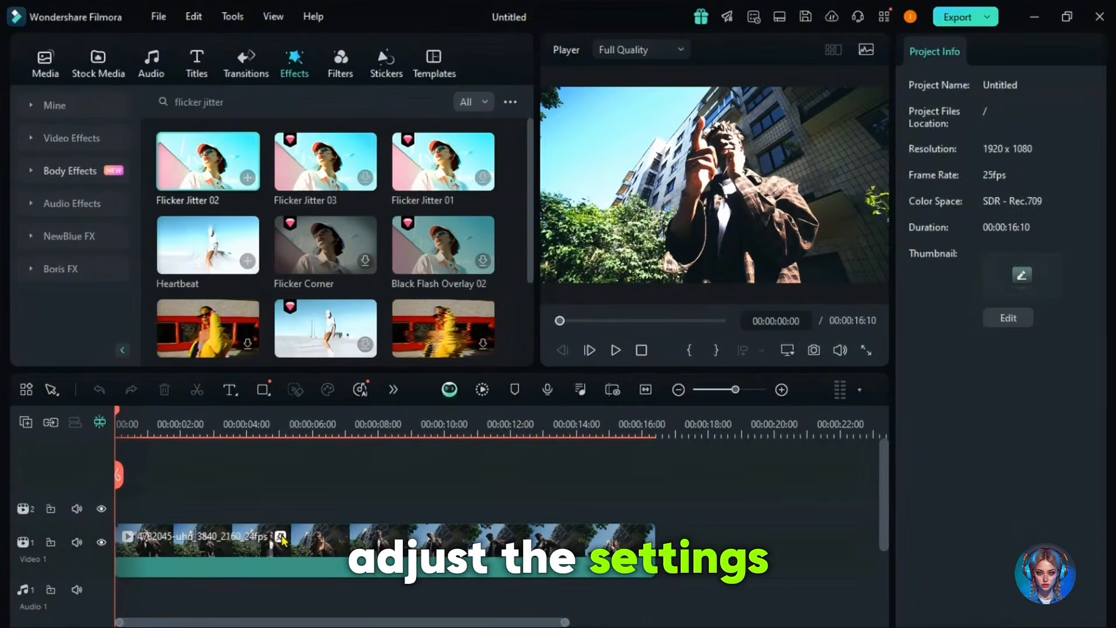
Adjust the clip's Flicker Jitter 02 effect to speed 22, strength 32 and glow 36
left_click(281, 538)
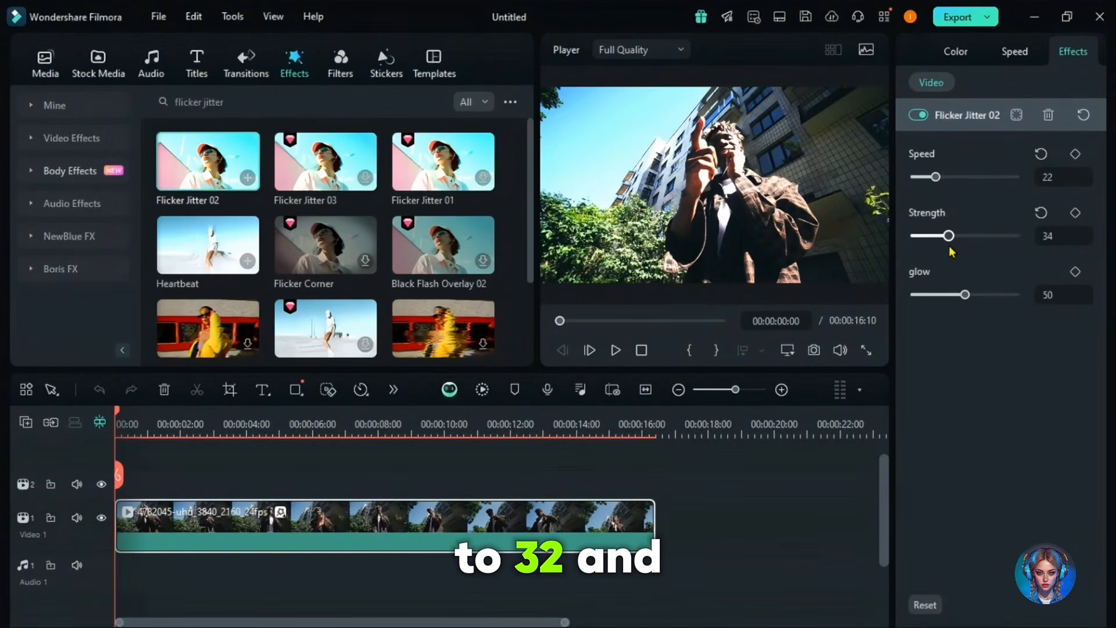
left_click_drag(965, 295, 951, 296)
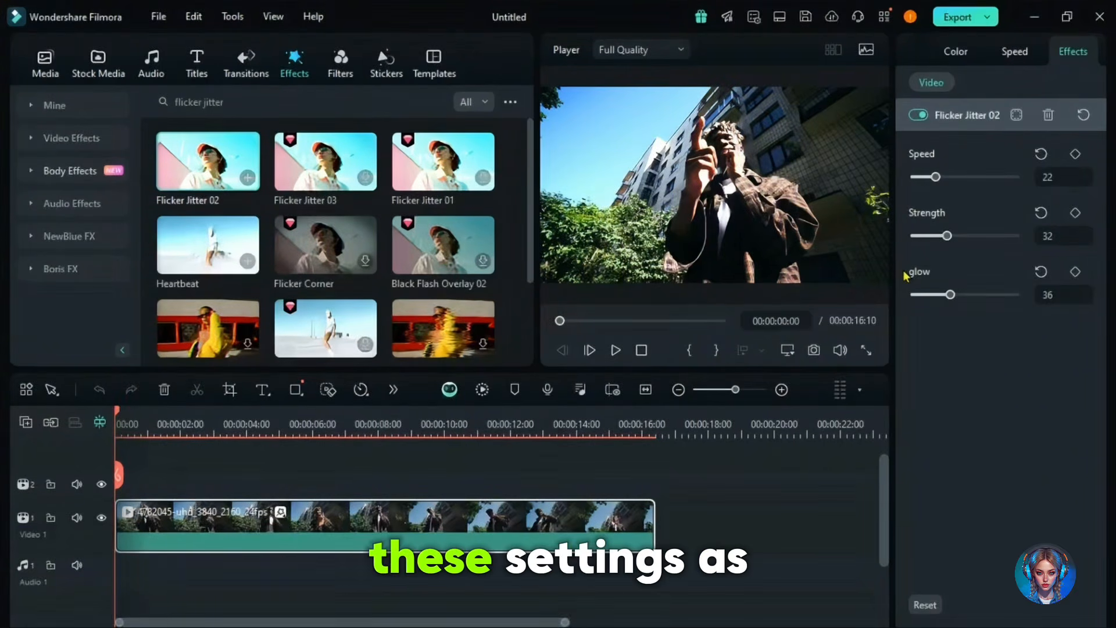
Search the effects library for "shake glow", place Shake Glow above the clip from about 0.7 seconds and extend it to the clip's end
left_click(213, 95)
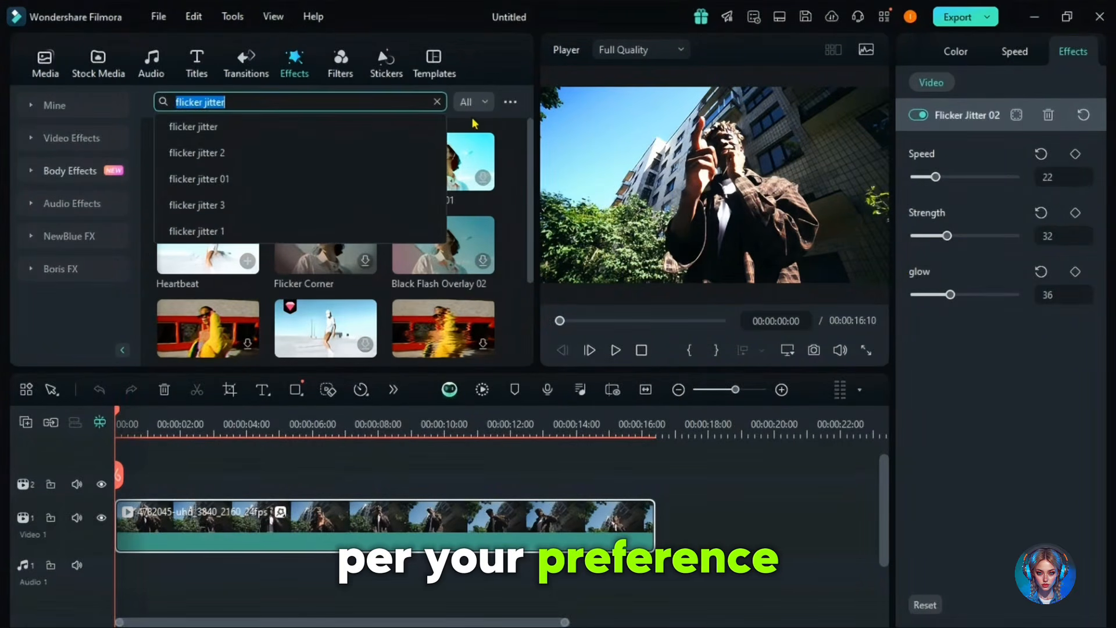
type("shake g")
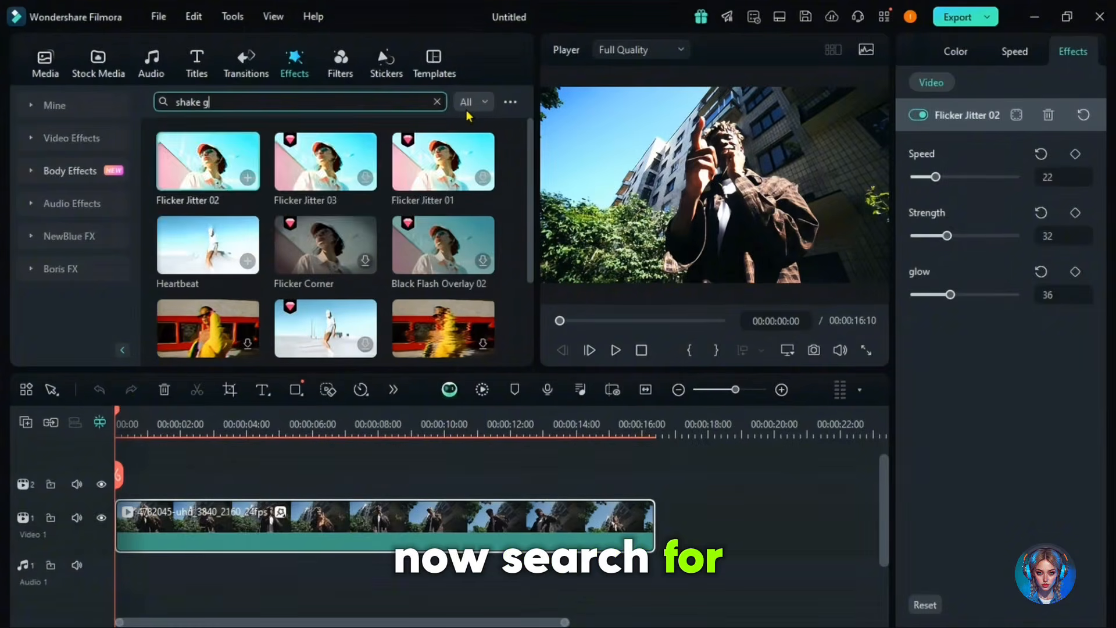
type("low")
key("Return")
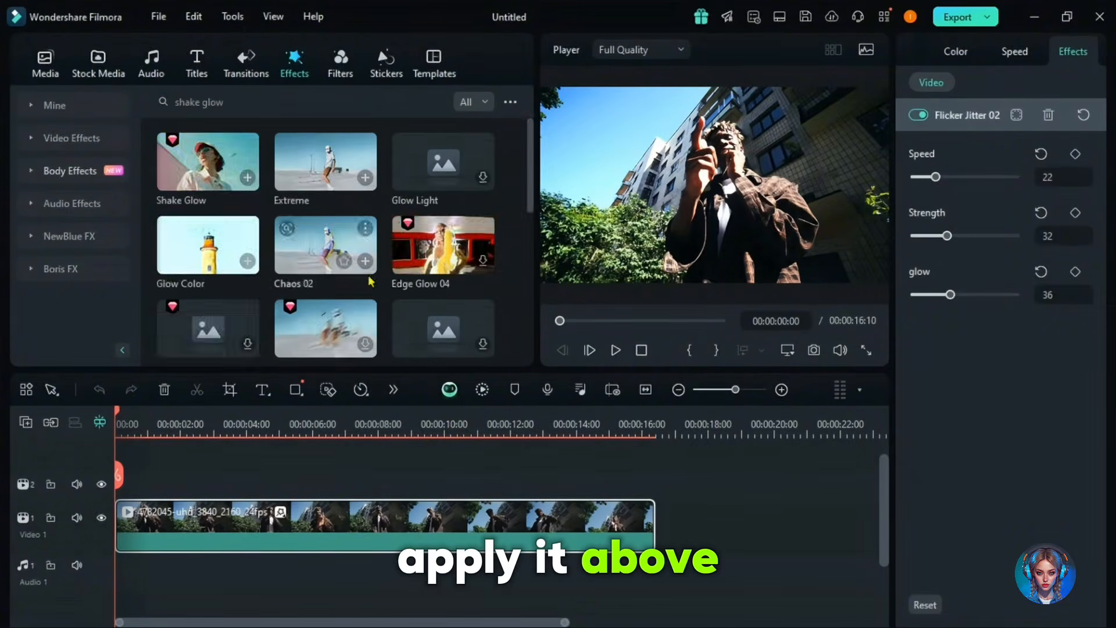
left_click_drag(208, 161, 143, 507)
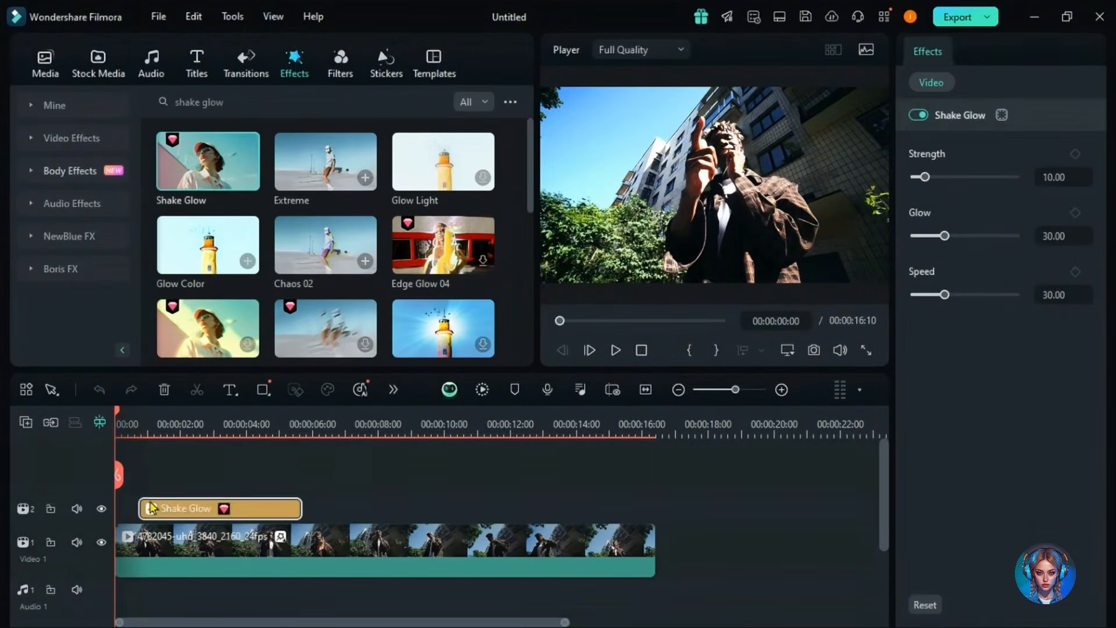
left_click_drag(303, 509, 654, 508)
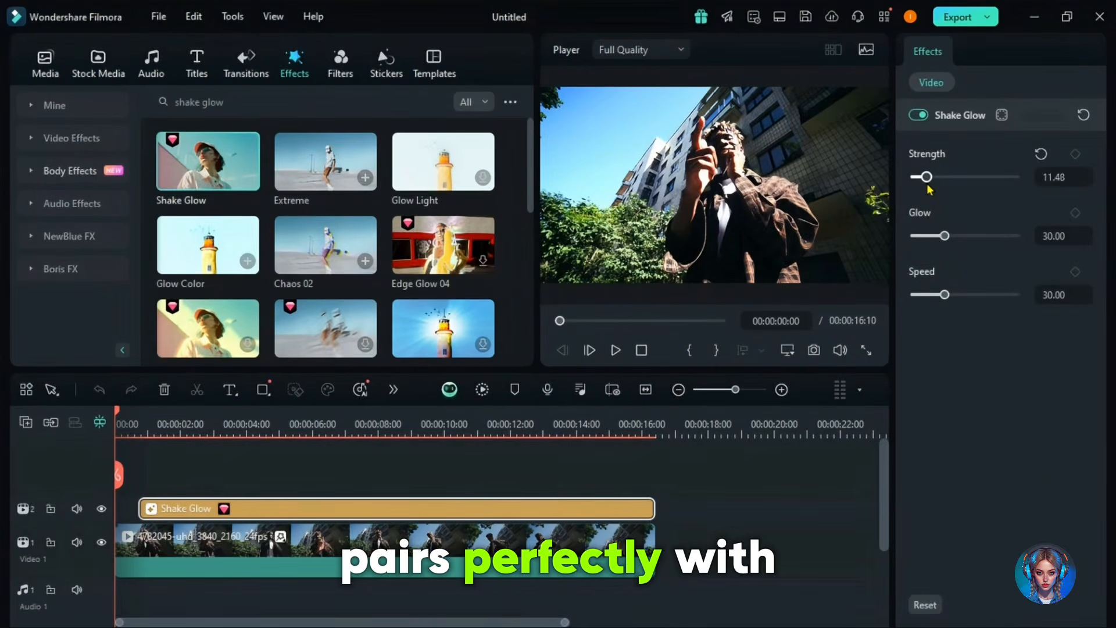
Set the Shake Glow effect's strength to 9.84, glow to 24.59 and speed to 16.39, and preview it
left_click_drag(928, 187, 925, 186)
left_click_drag(945, 236, 941, 239)
left_click(616, 350)
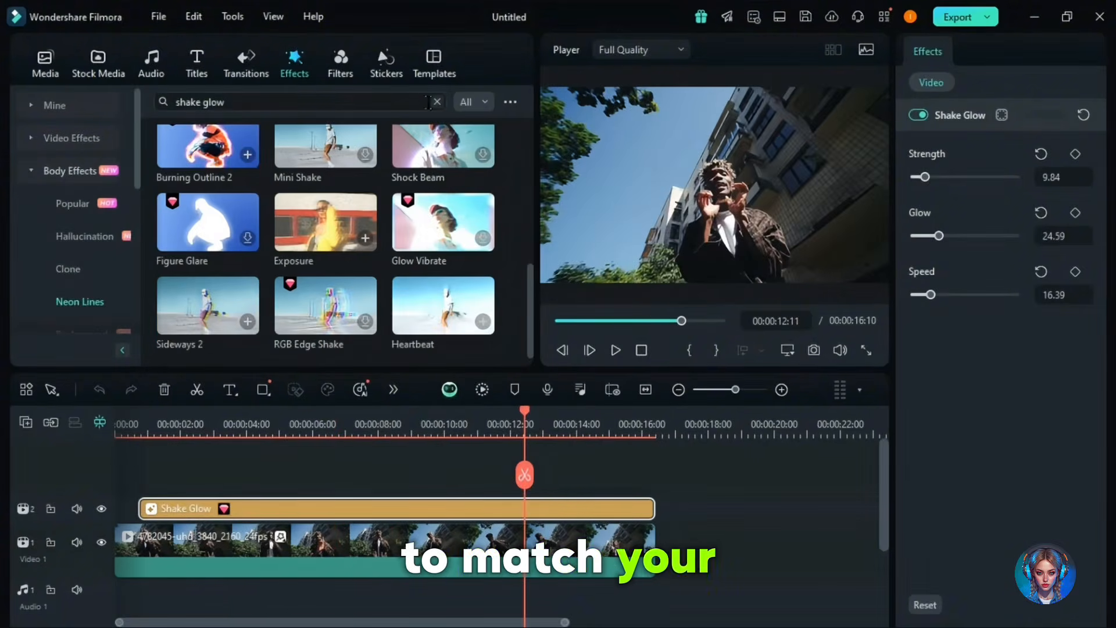
Browse the neon lines body effects, place Laser Eyes 2 above Shake Glow from about 13.5 to 16 seconds, and preview it
left_click(438, 102)
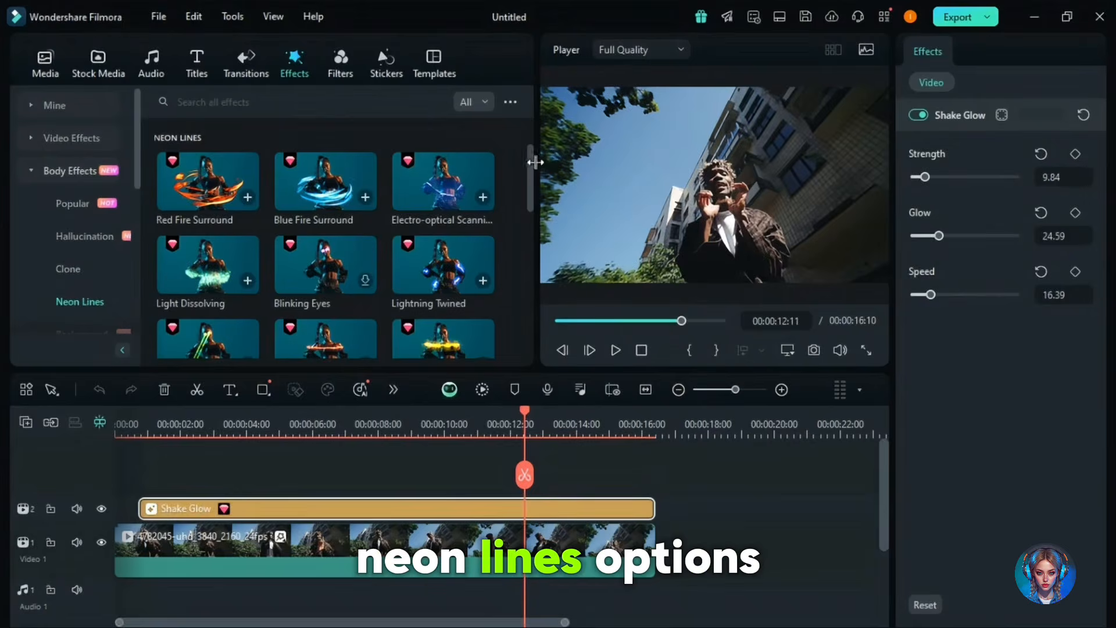
left_click_drag(534, 187, 538, 216)
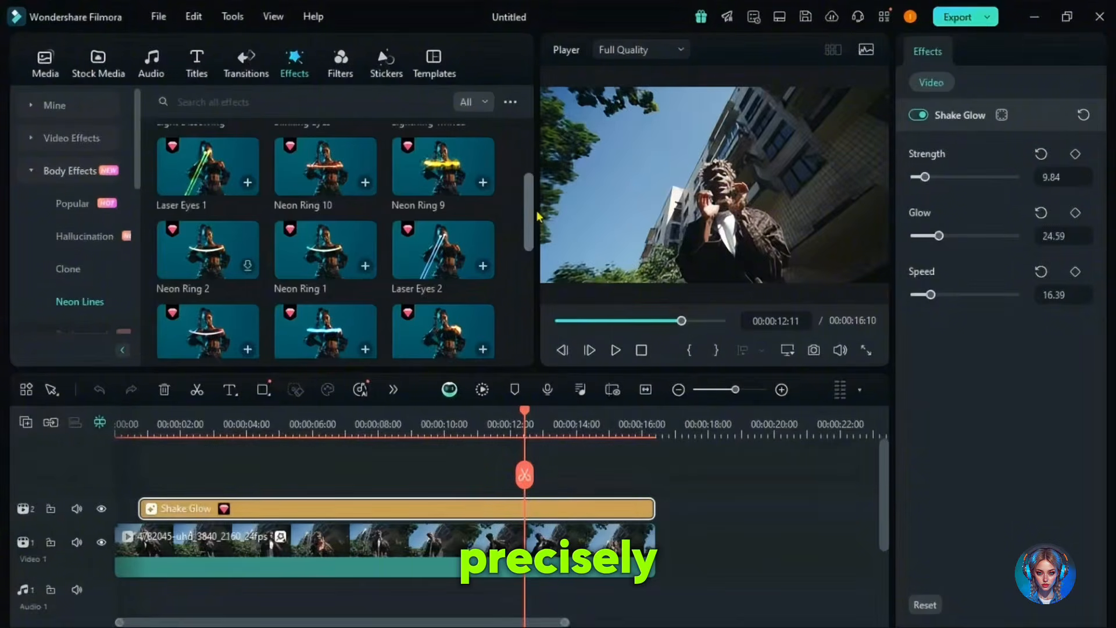
scroll(538, 218, "down", 1)
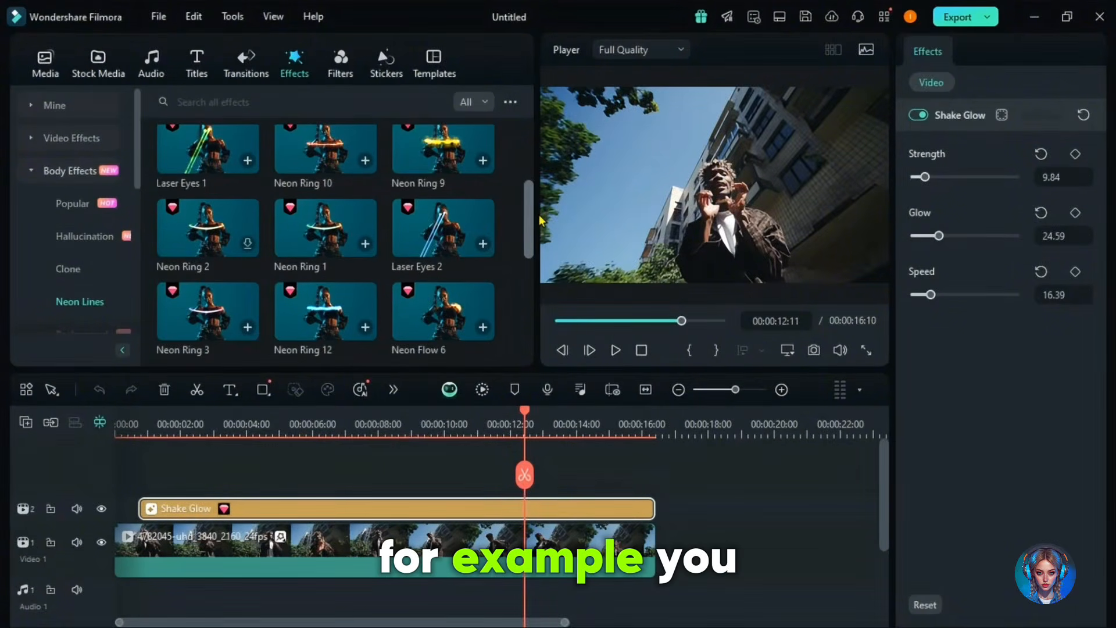
left_click(474, 222)
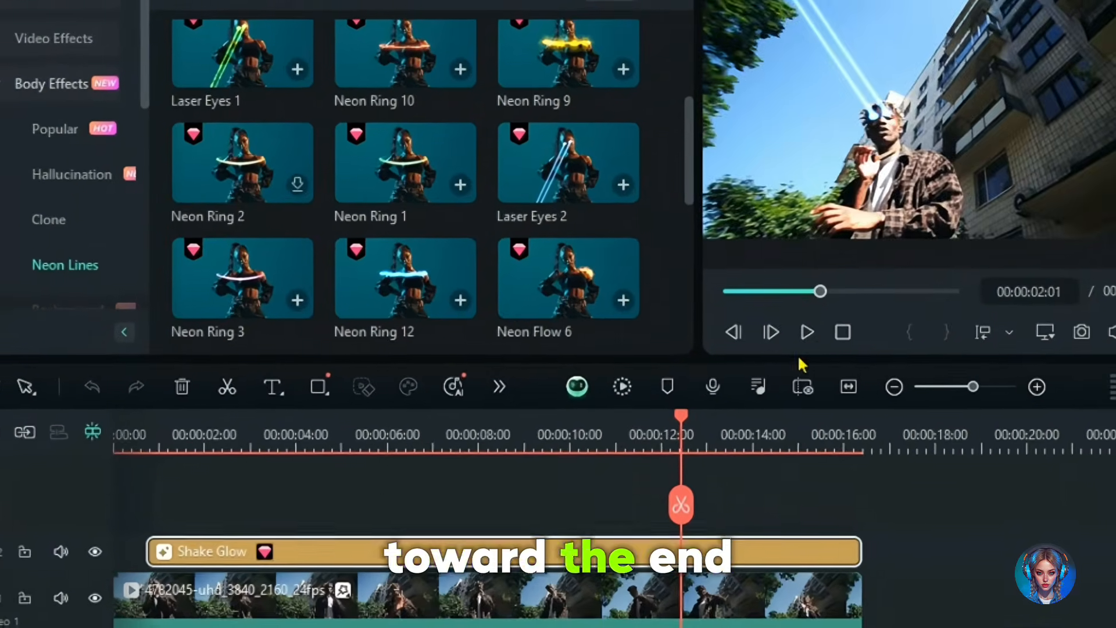
left_click_drag(803, 364, 752, 510)
left_click_drag(951, 552, 845, 571)
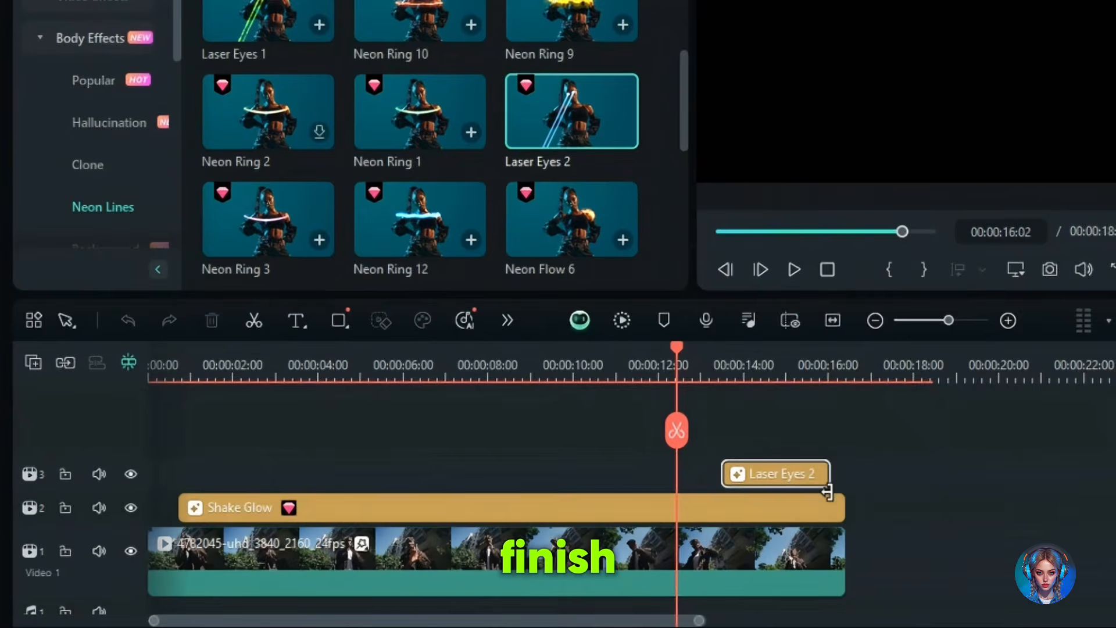
left_click(794, 270)
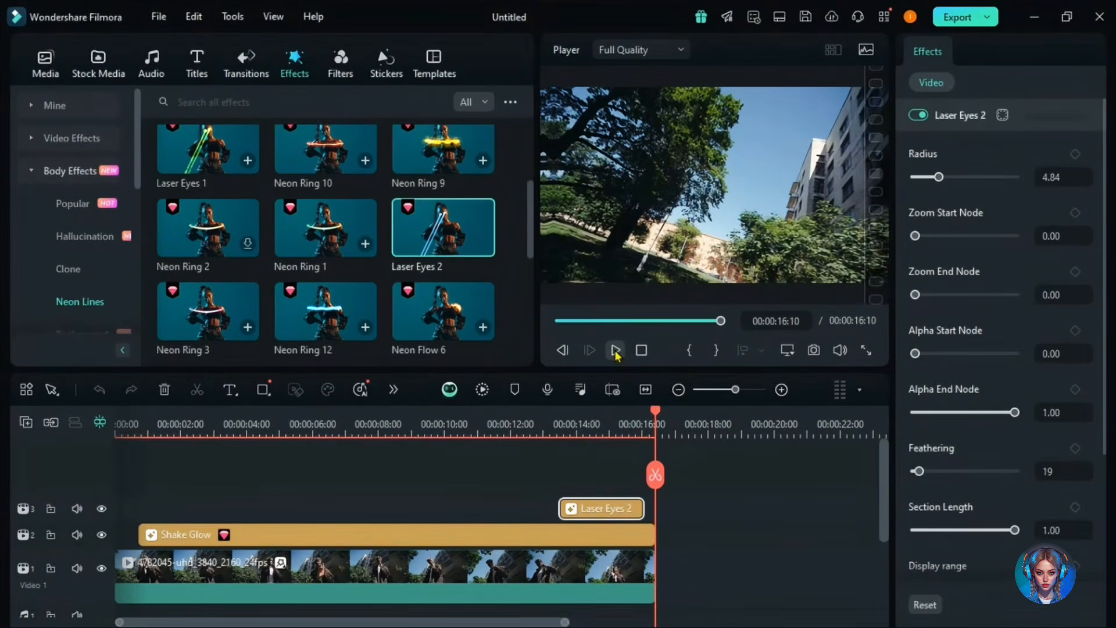
Add the Fade Dissolve transition at the clip's end and export the video locally as an MP4 at 1920x1080 and 25 fps
left_click(251, 63)
left_click_drag(530, 195, 530, 128)
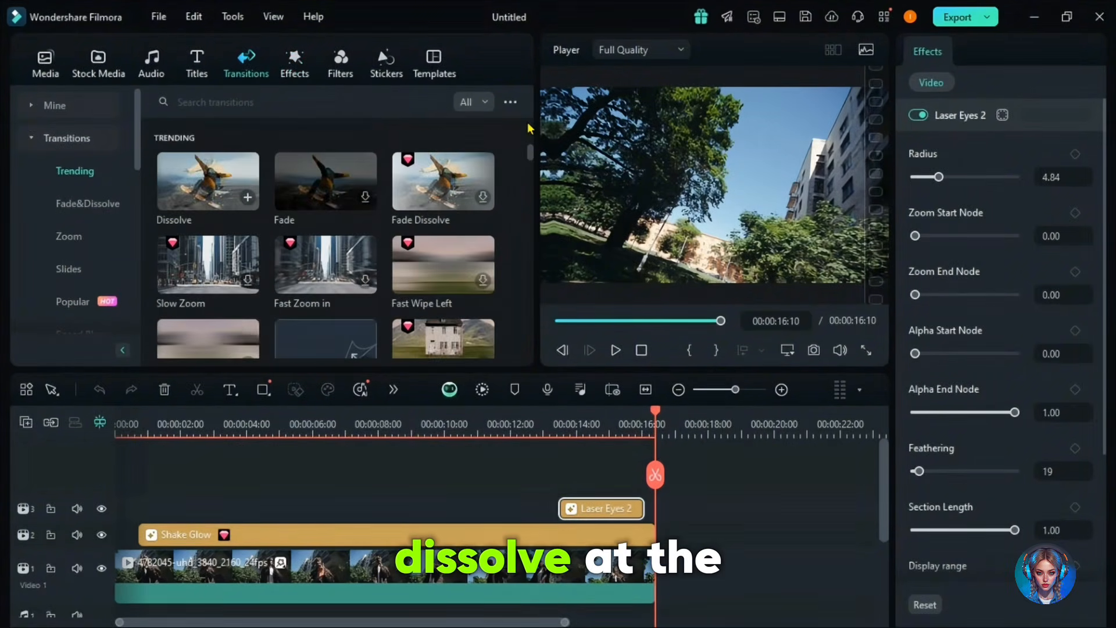
left_click_drag(475, 198, 645, 567)
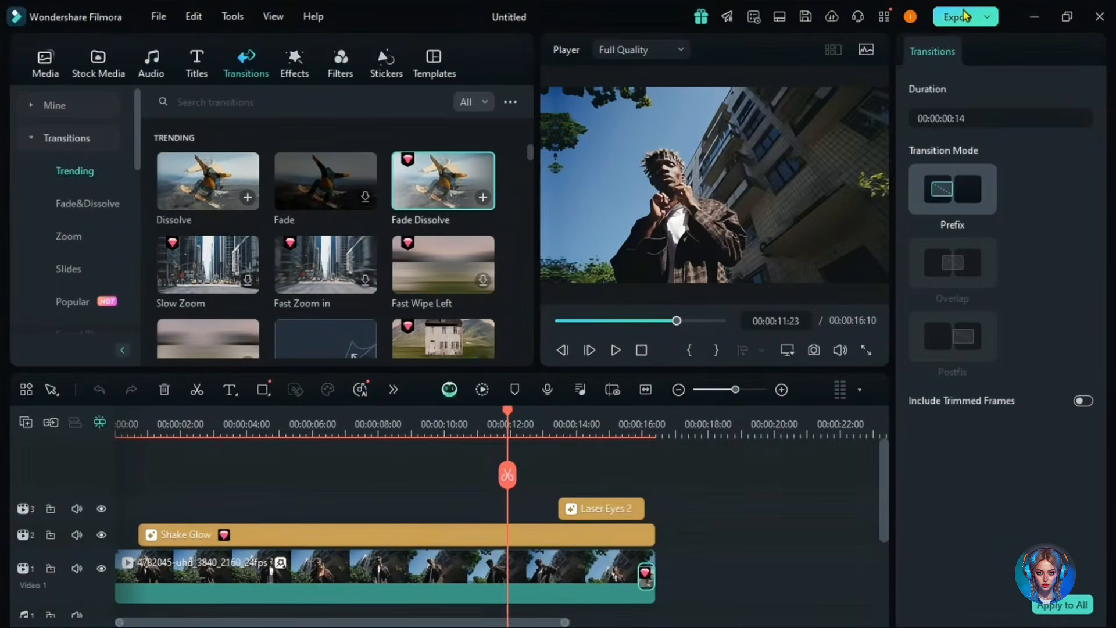
left_click(959, 17)
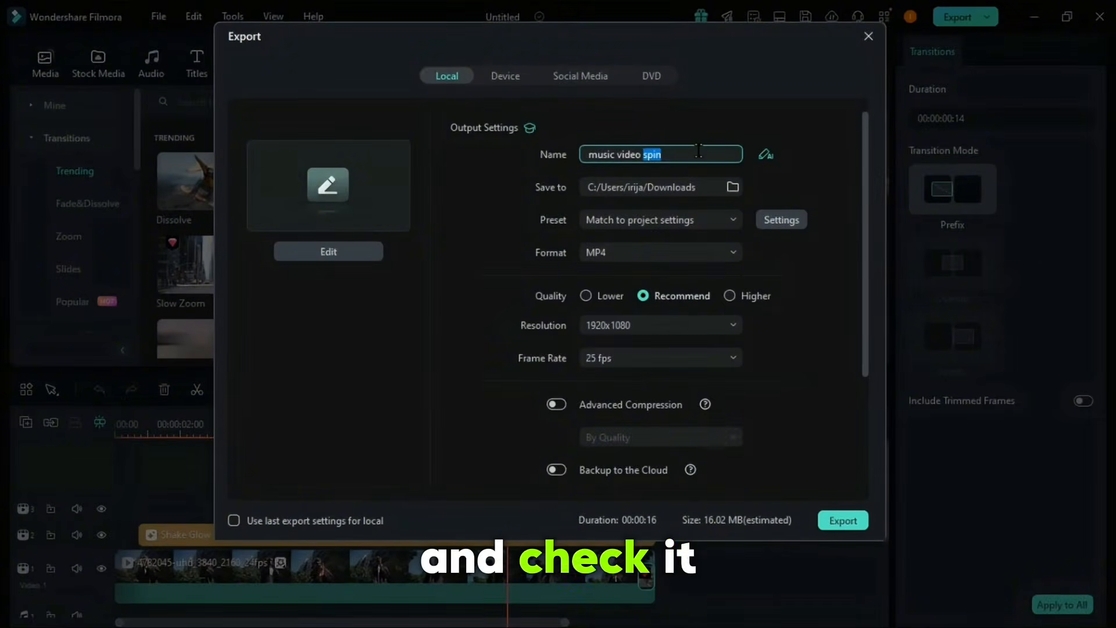
left_click(843, 520)
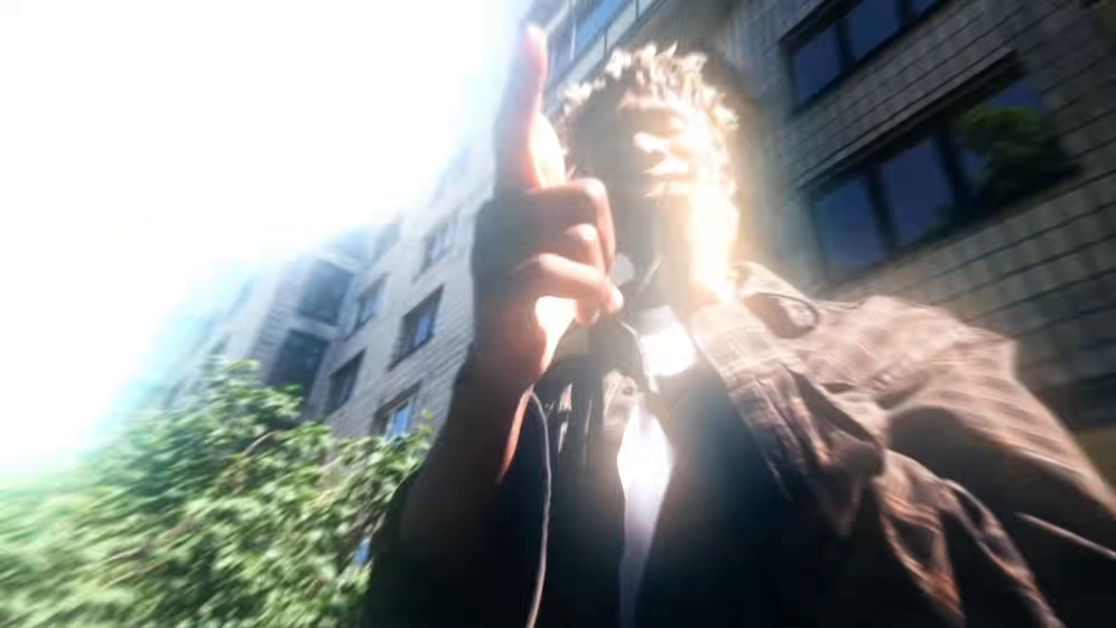